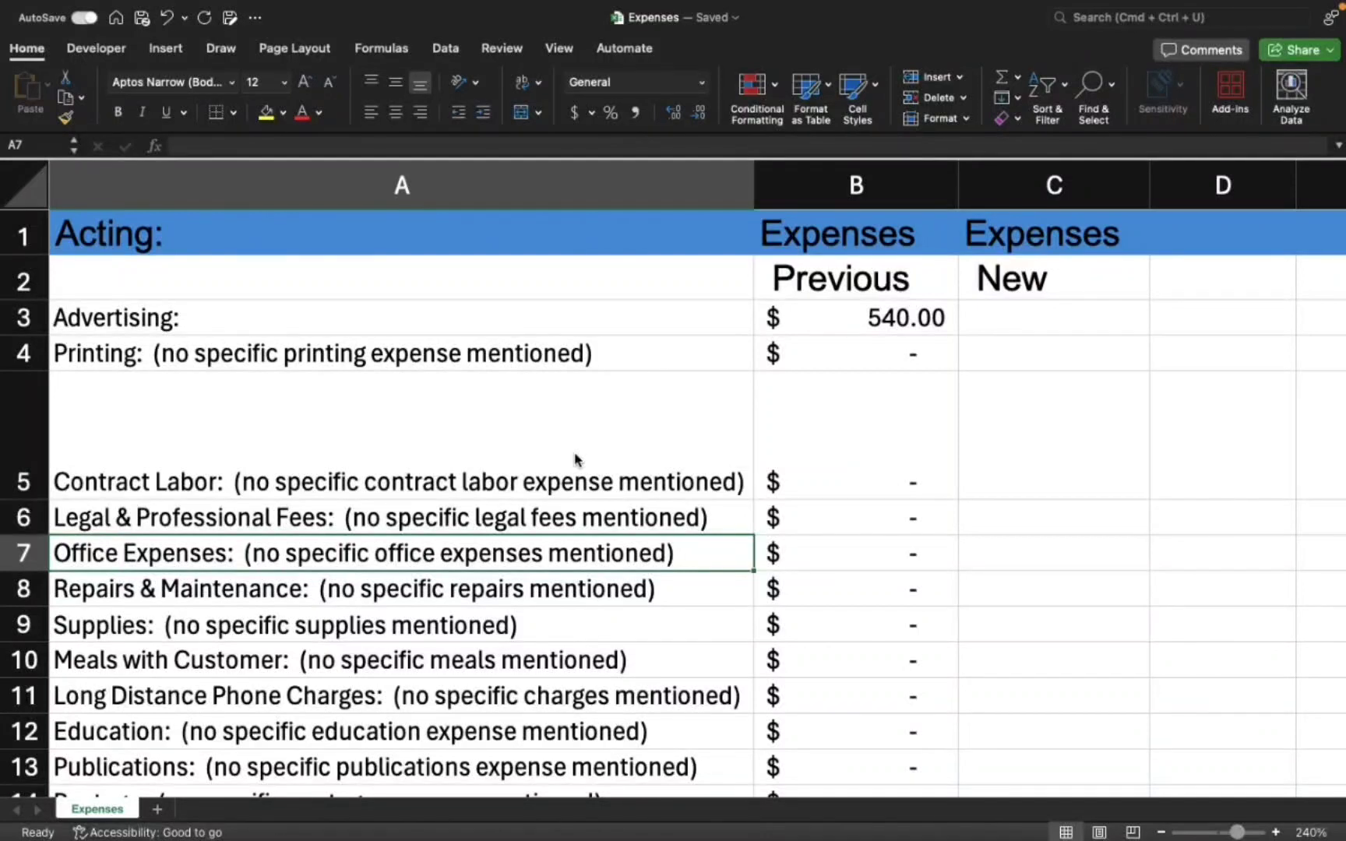
Bottom-align the Contract Labor text in A5 after trying top and middle alignment
left_click(471, 416)
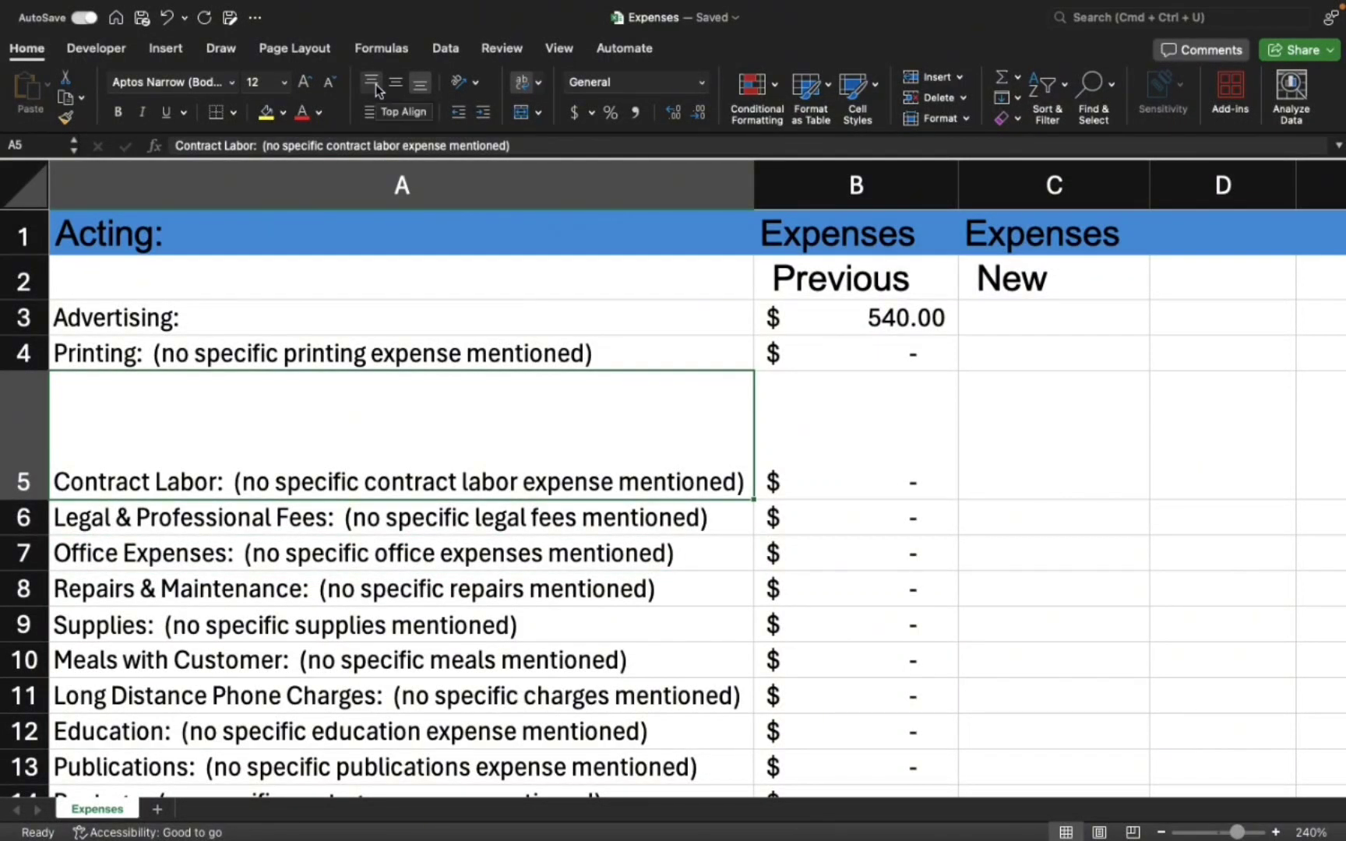
left_click(373, 83)
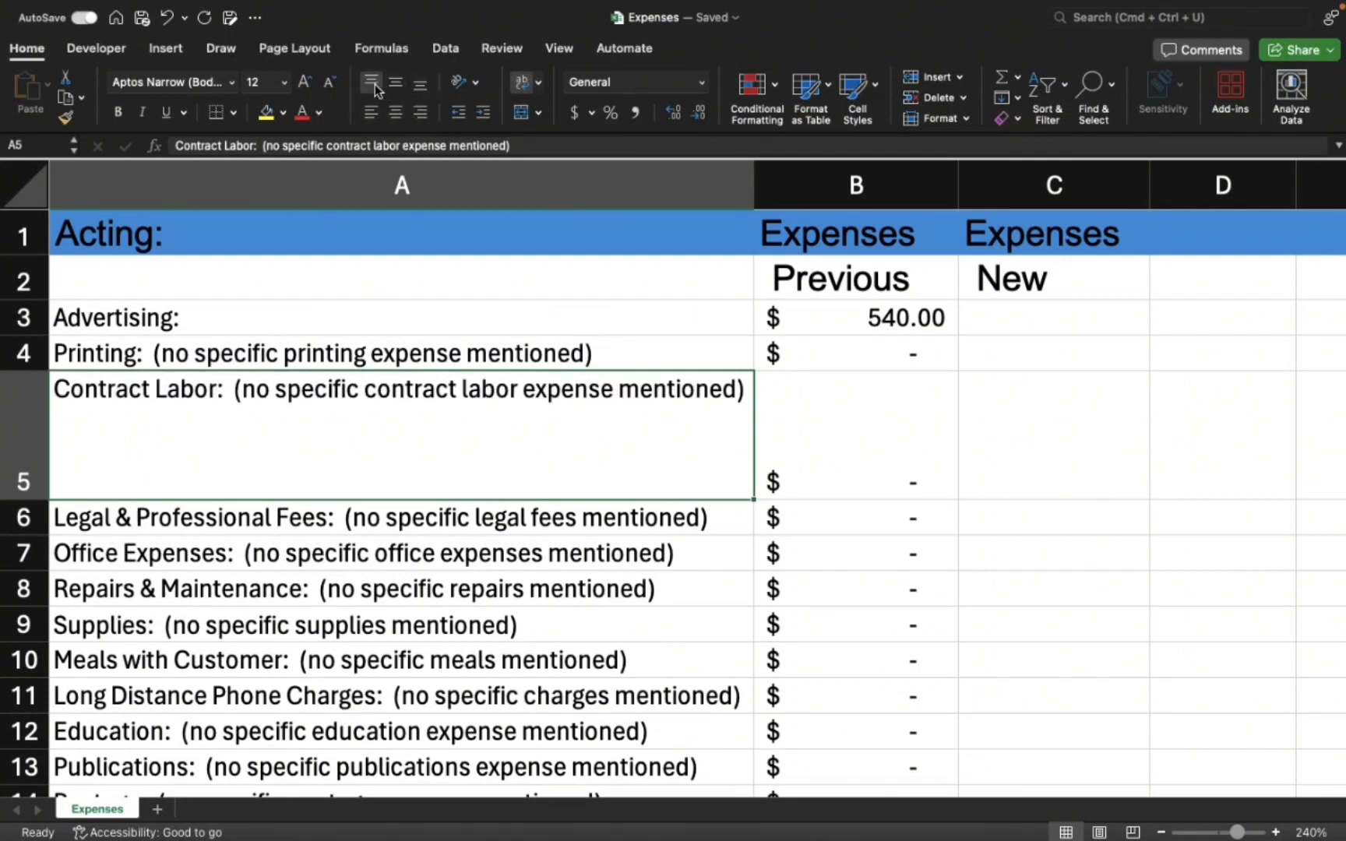
left_click(392, 81)
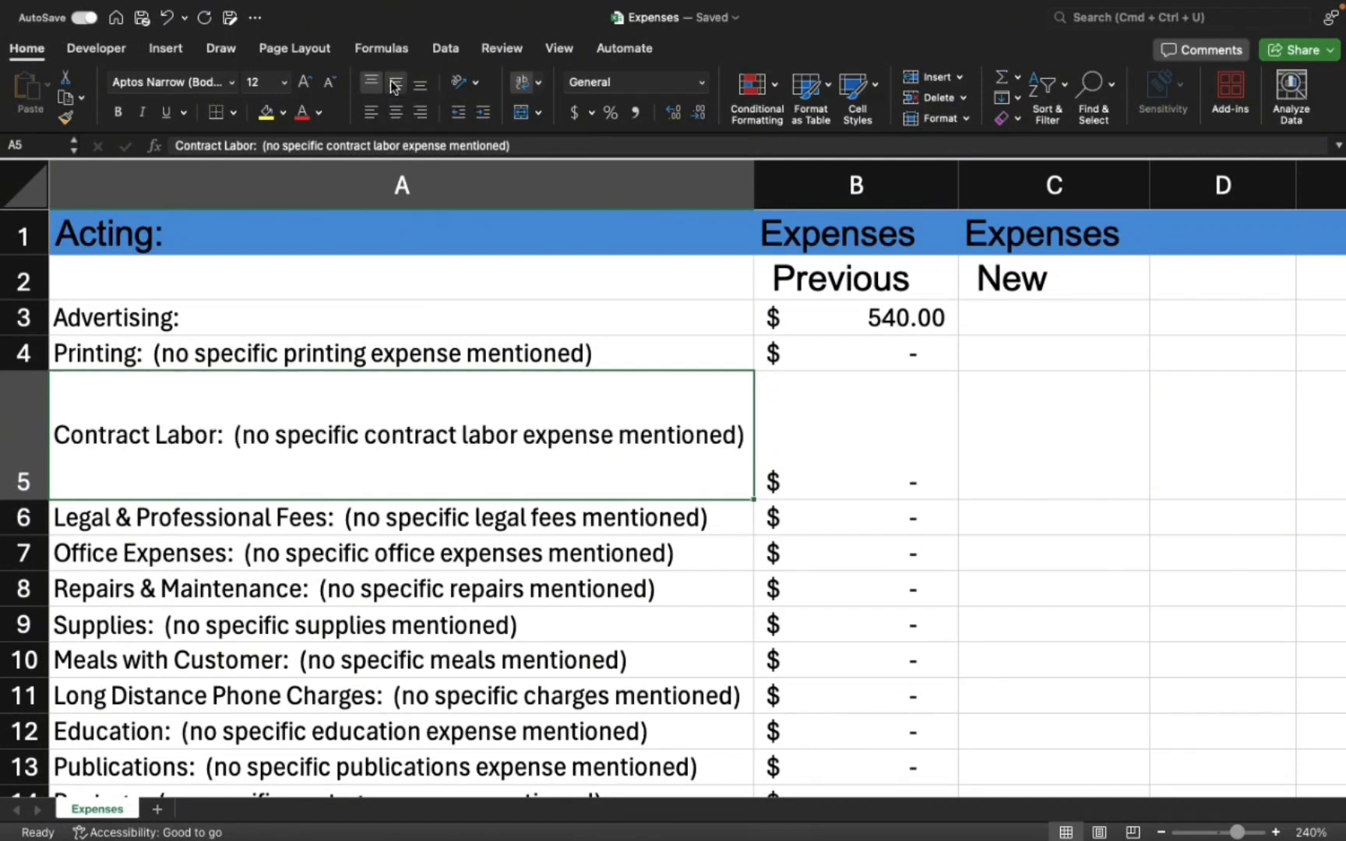
left_click(420, 84)
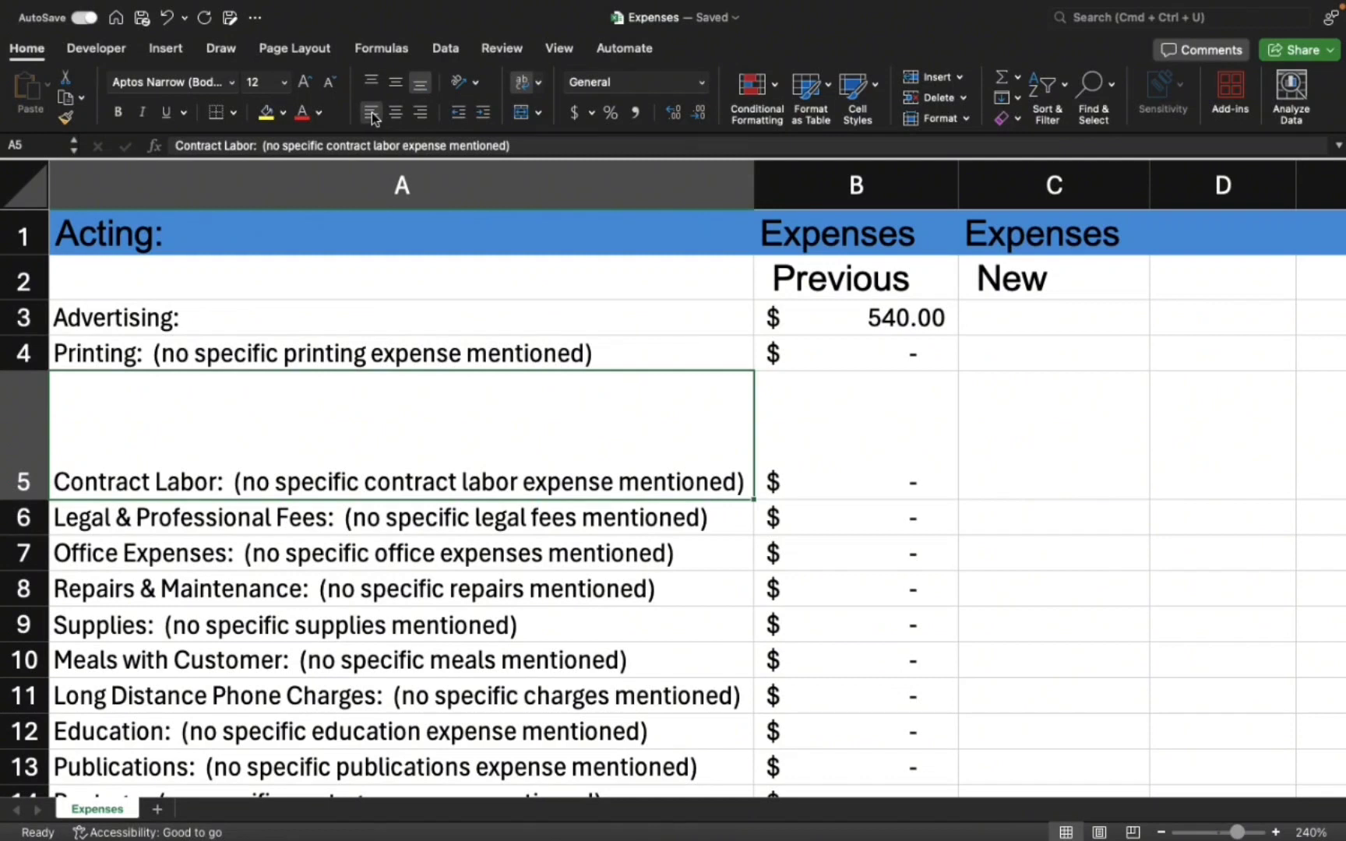
Centre the A5 text horizontally after briefly aligning it right
left_click(420, 112)
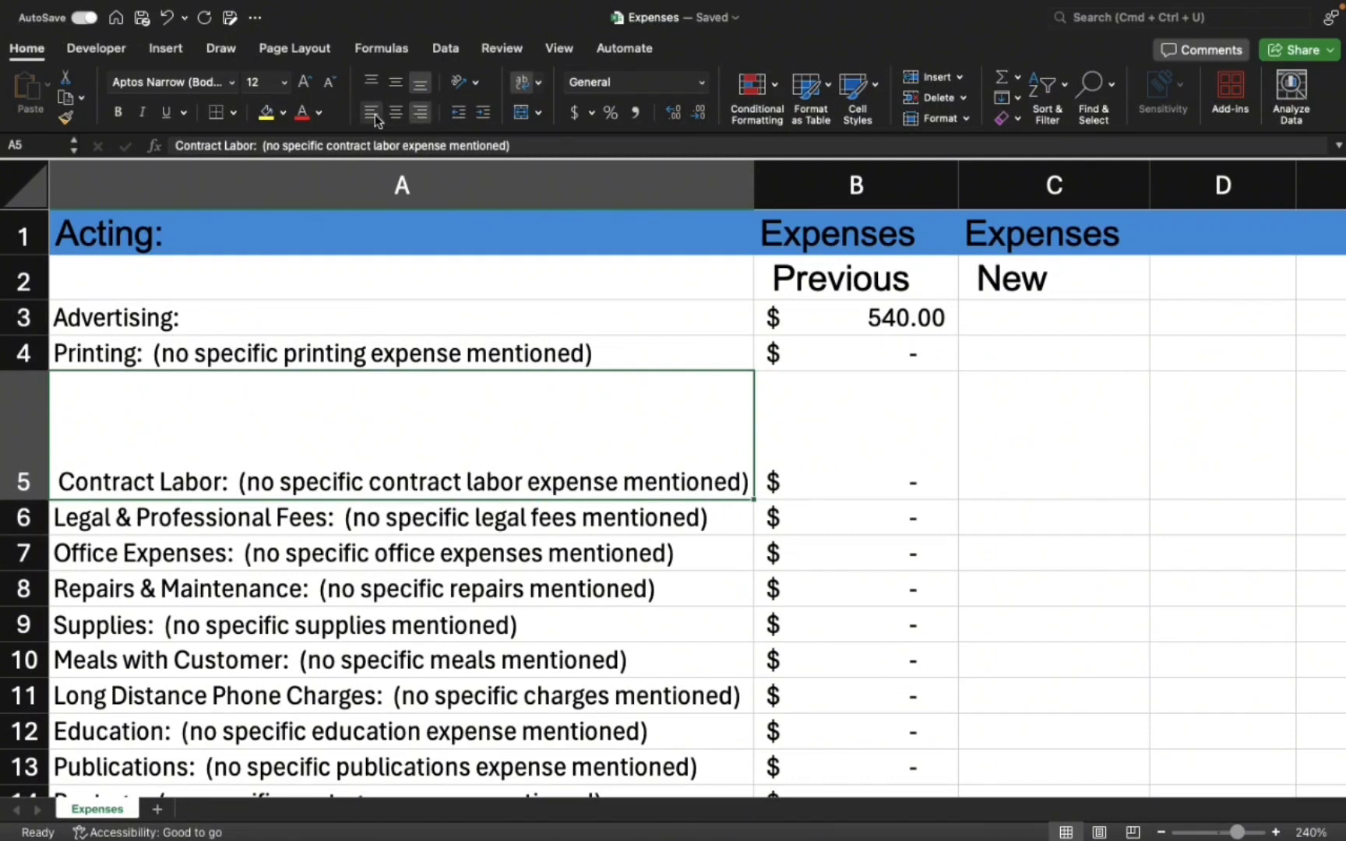
left_click(372, 114)
left_click(396, 114)
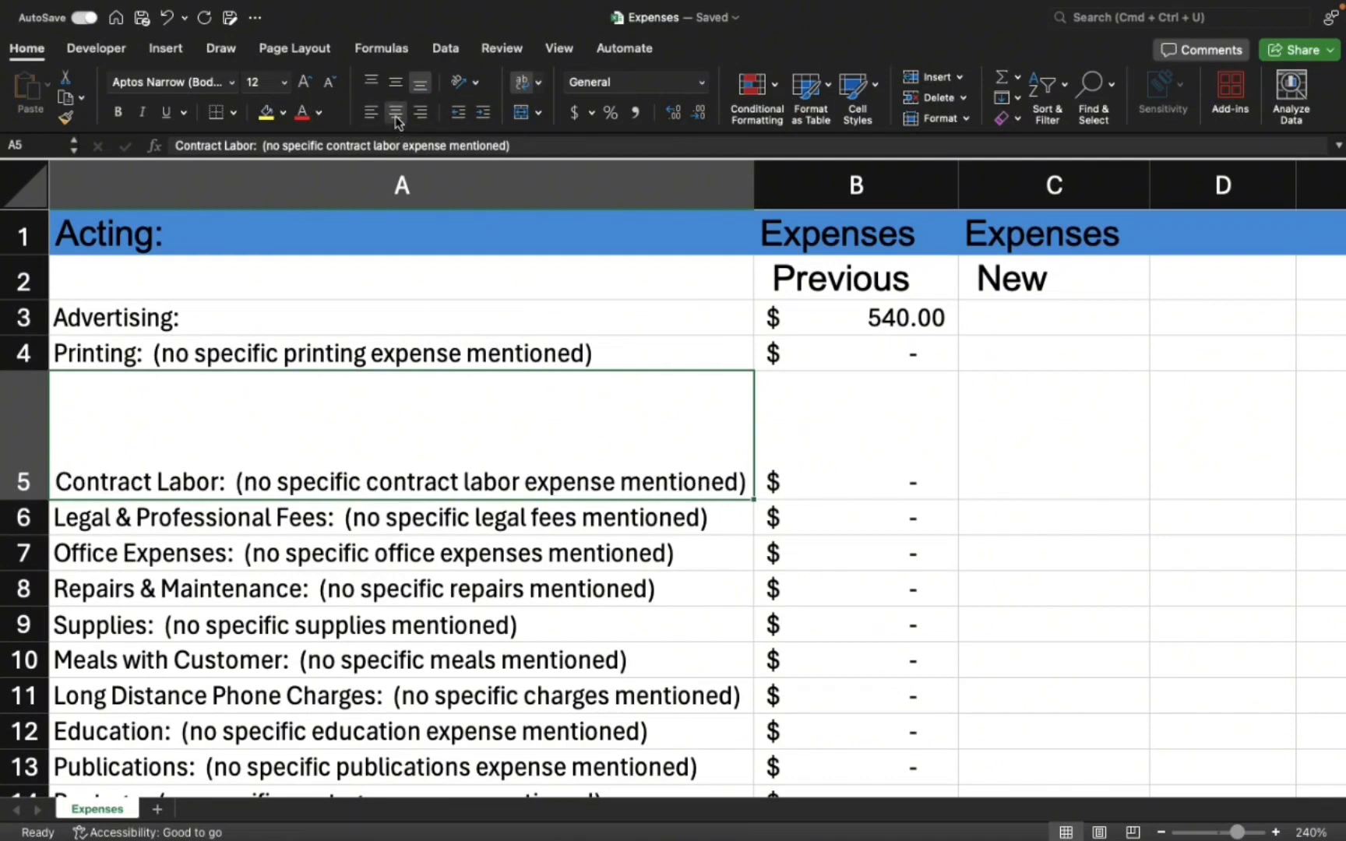
Try Angle Counterclockwise, Angle Clockwise and Vertical Text orientations on the A5 text
left_click(473, 83)
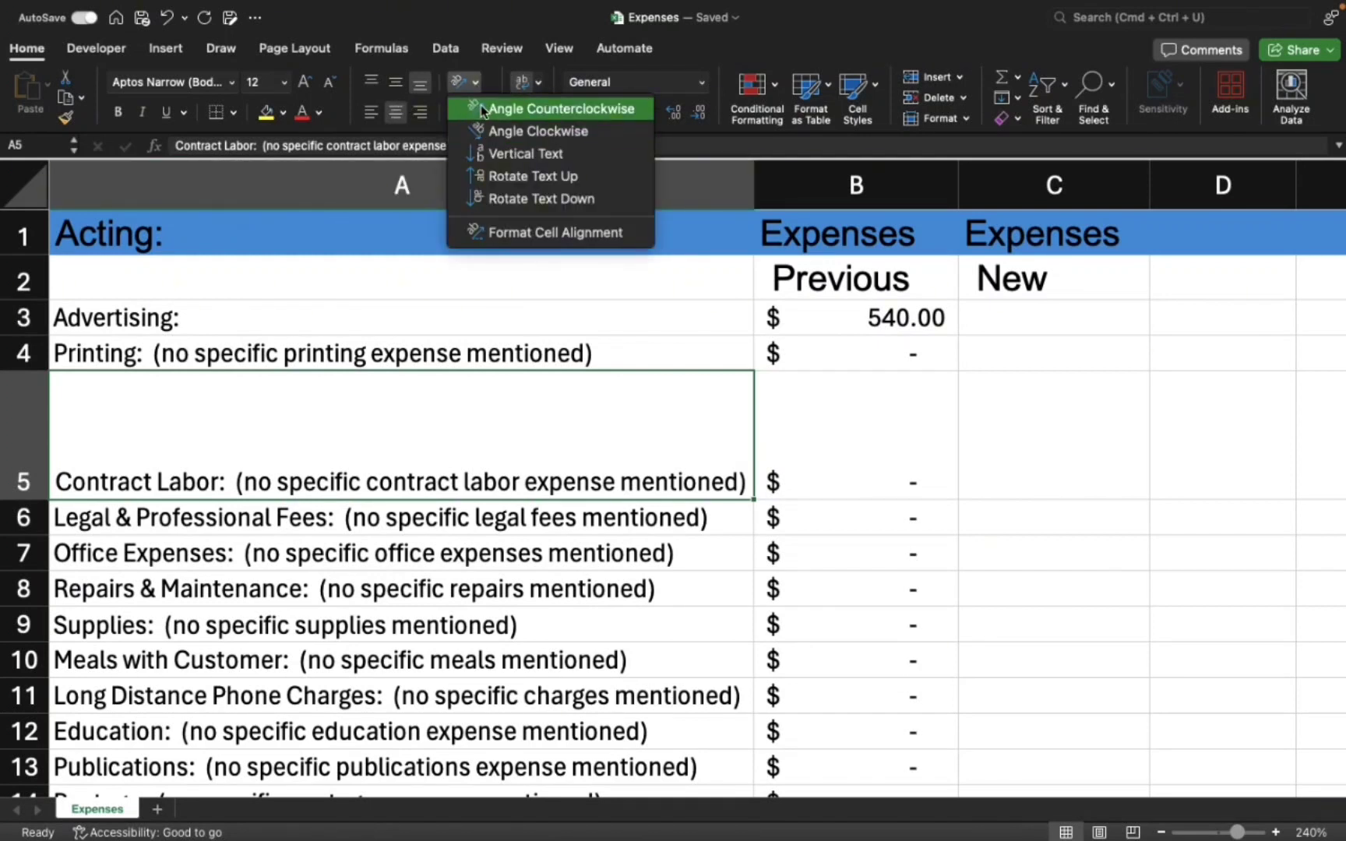
left_click(540, 107)
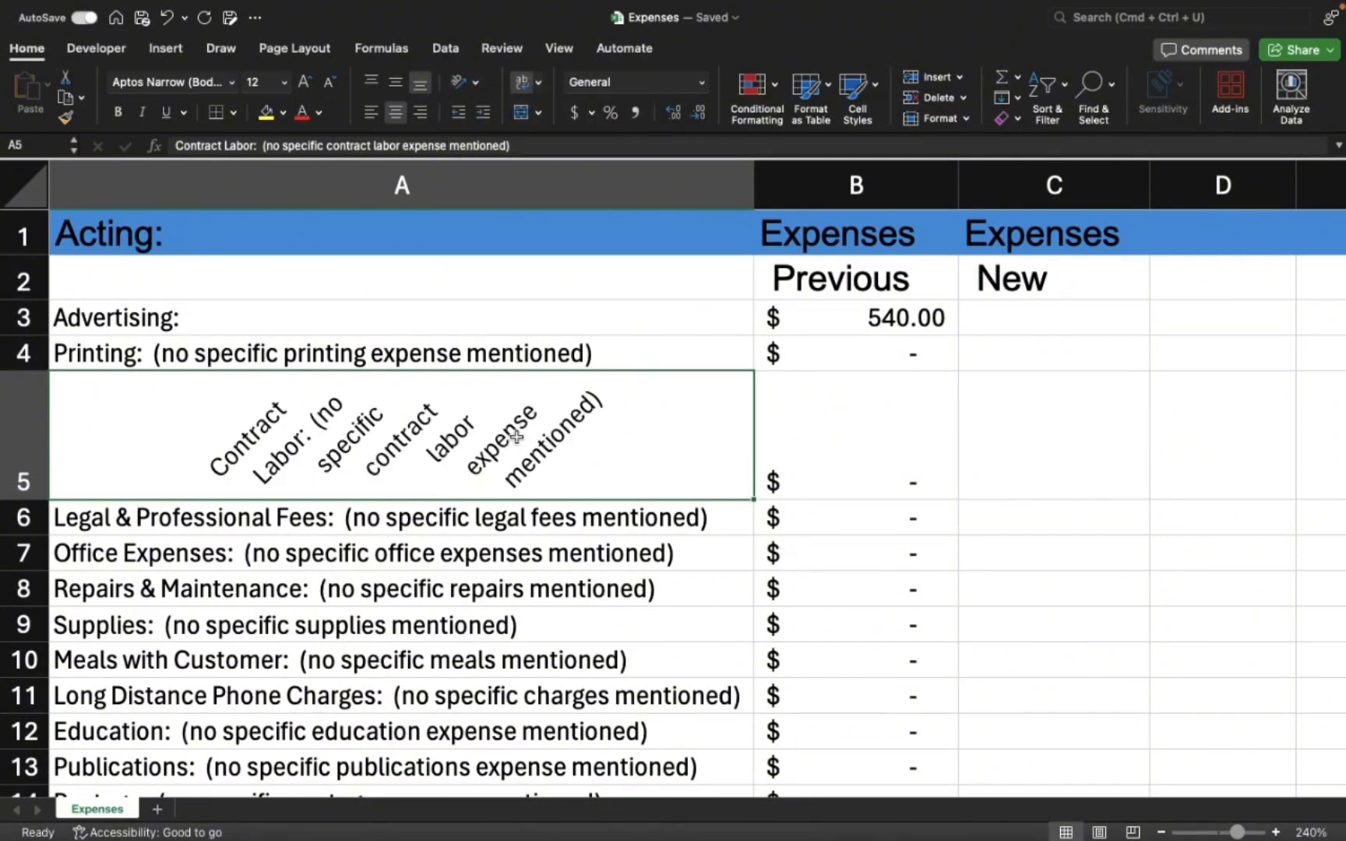
left_click(536, 83)
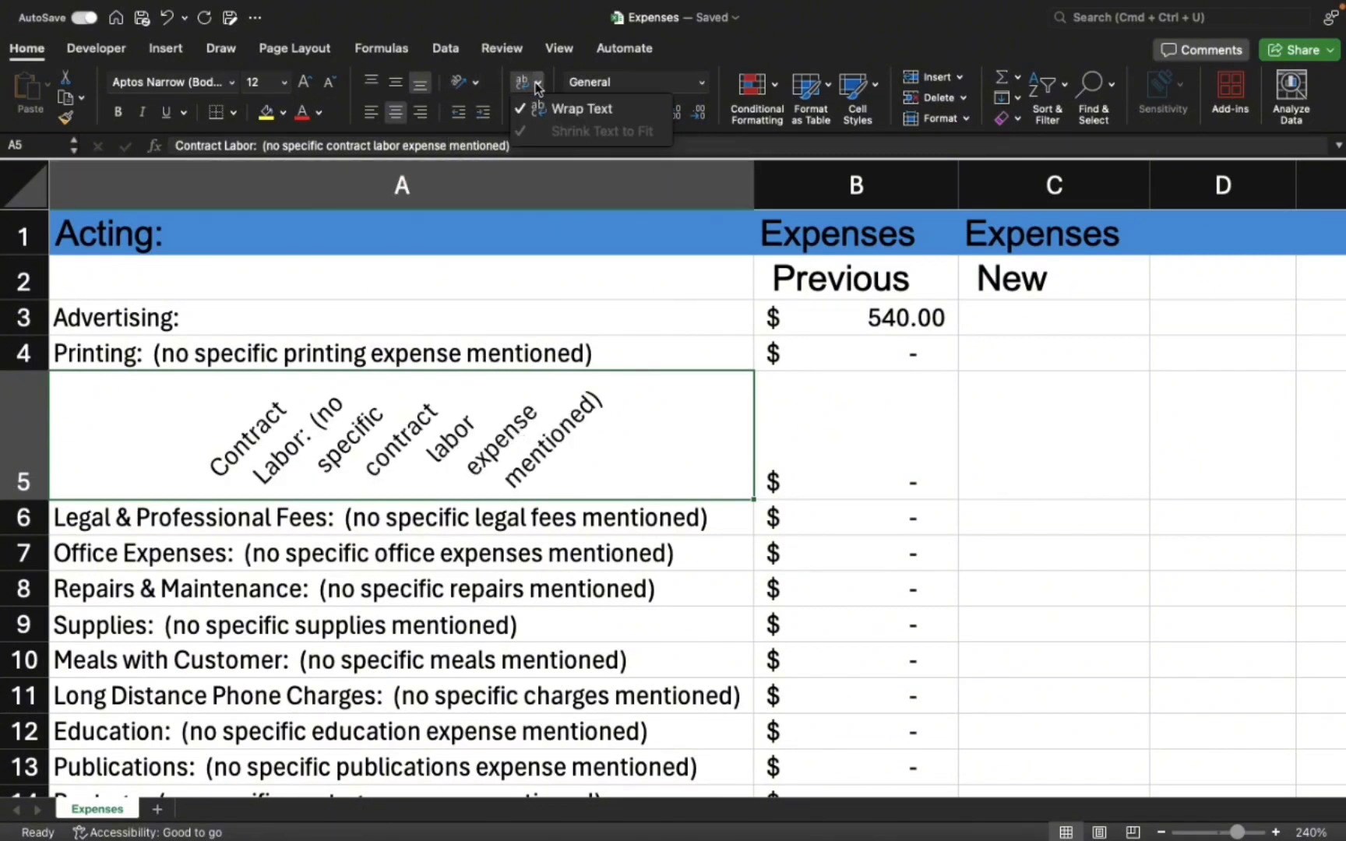
left_click(474, 82)
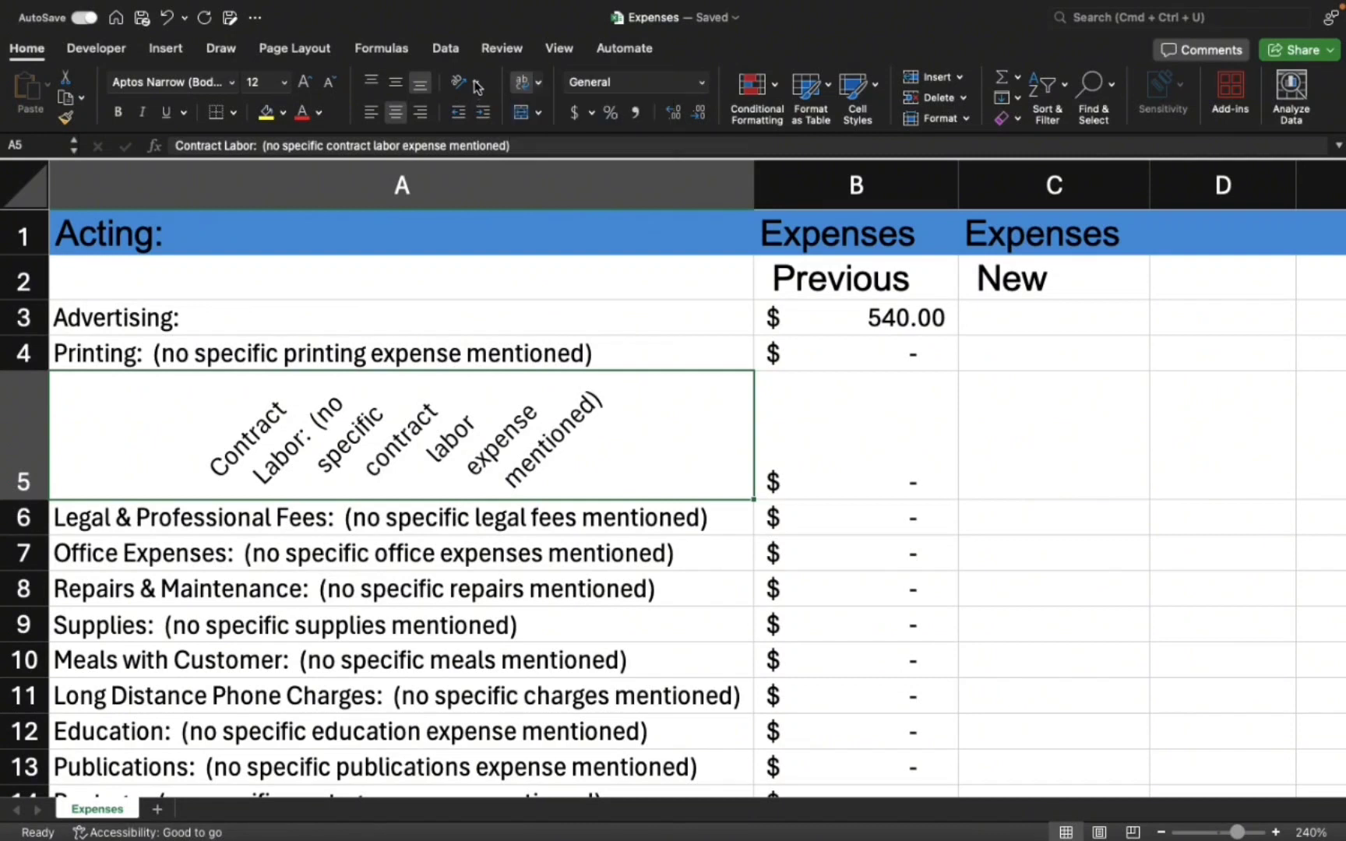
left_click(474, 83)
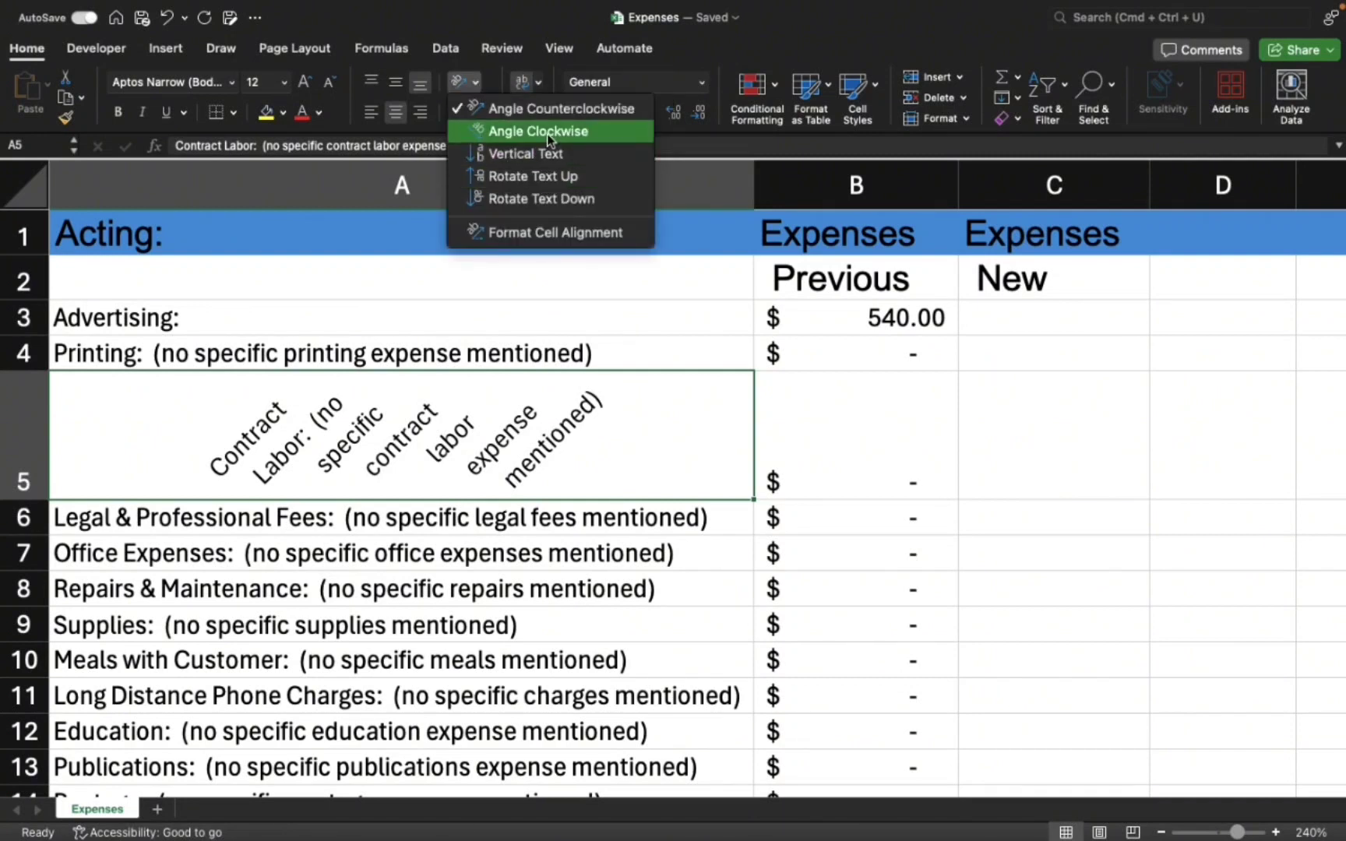
left_click(549, 132)
left_click(475, 84)
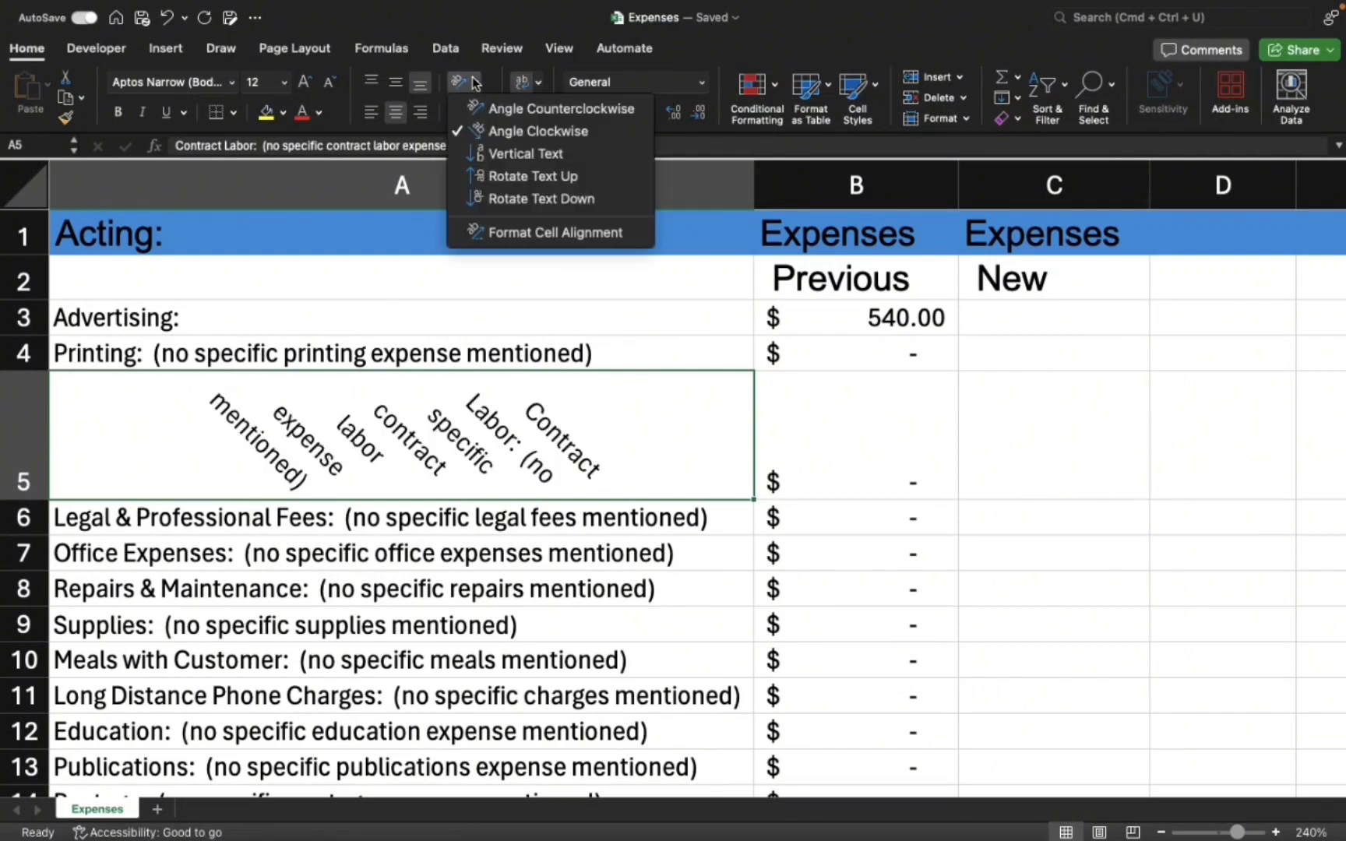
left_click(483, 152)
Rotate the A5 text down after trying Rotate Text Up
left_click(465, 85)
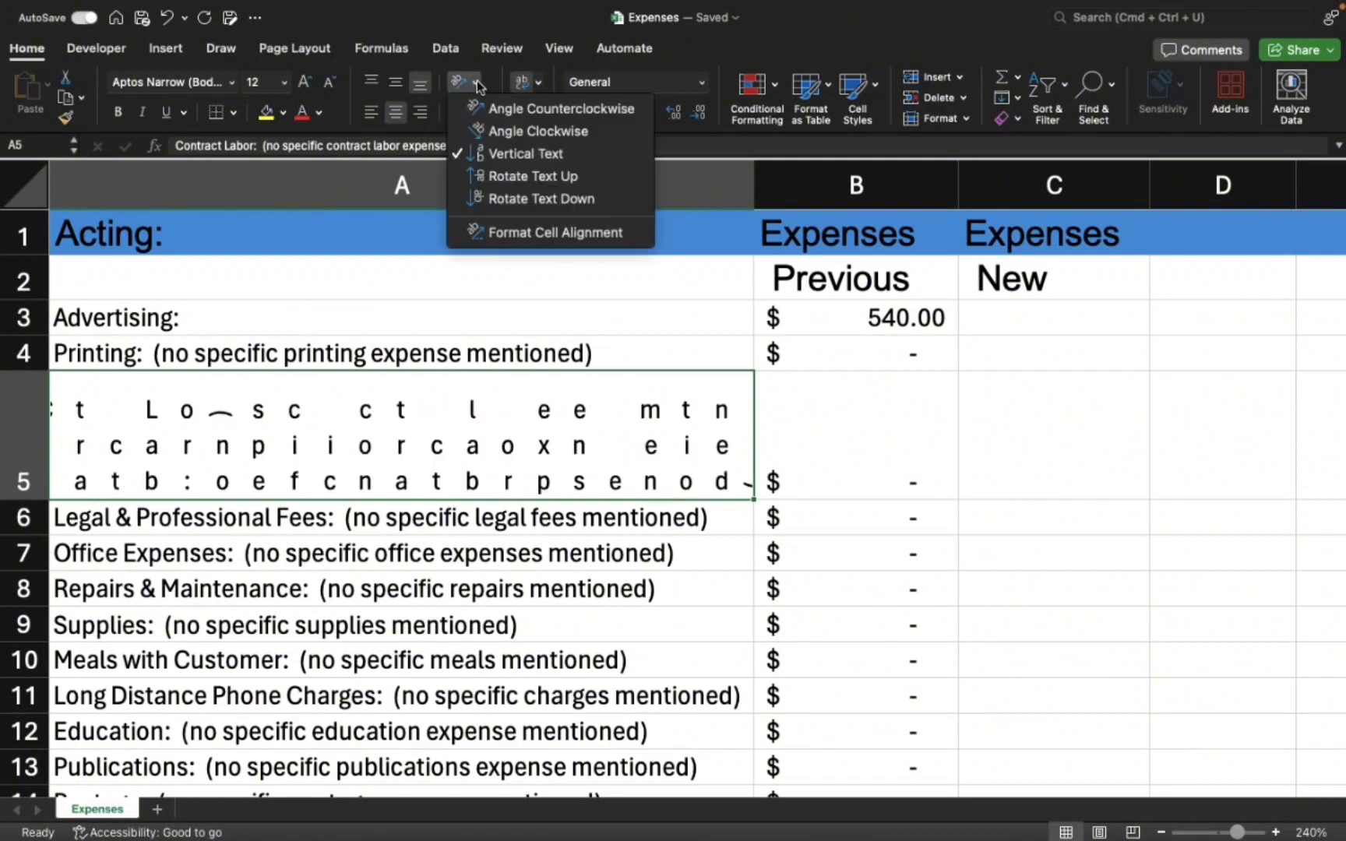
left_click(514, 177)
left_click(477, 84)
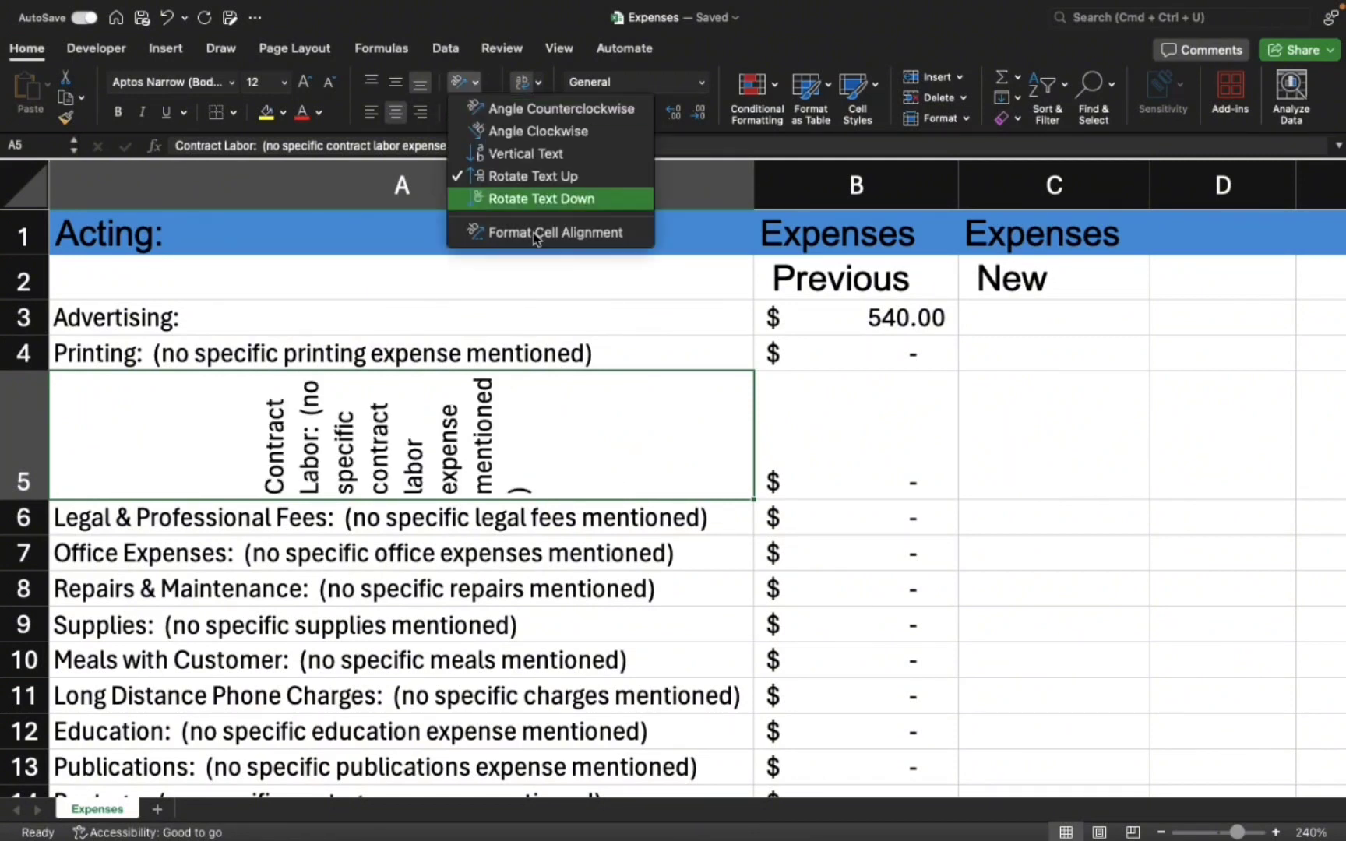
left_click(564, 200)
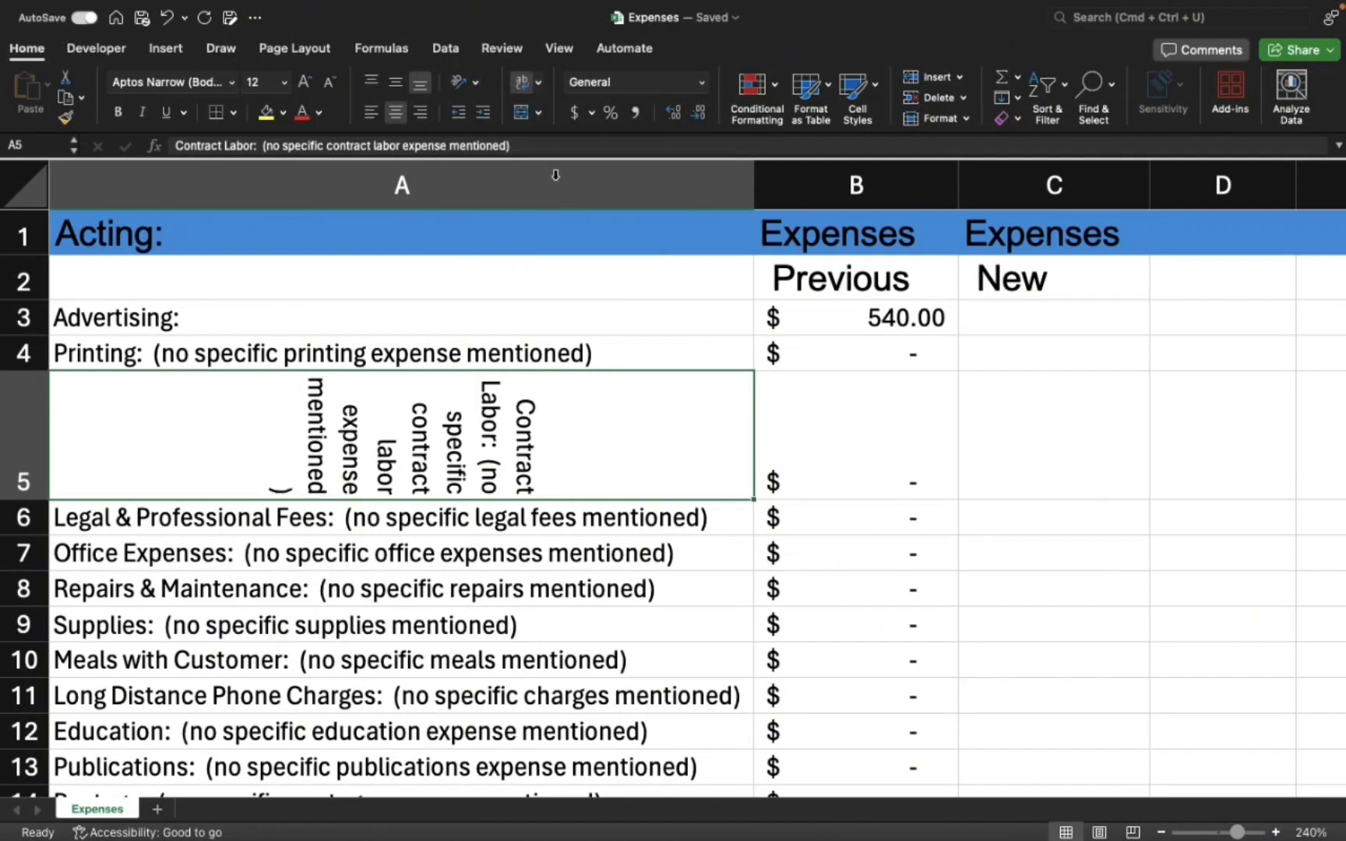
left_click(476, 84)
Set the A5 text orientation to 18 degrees in the Format Cells alignment settings
left_click(538, 226)
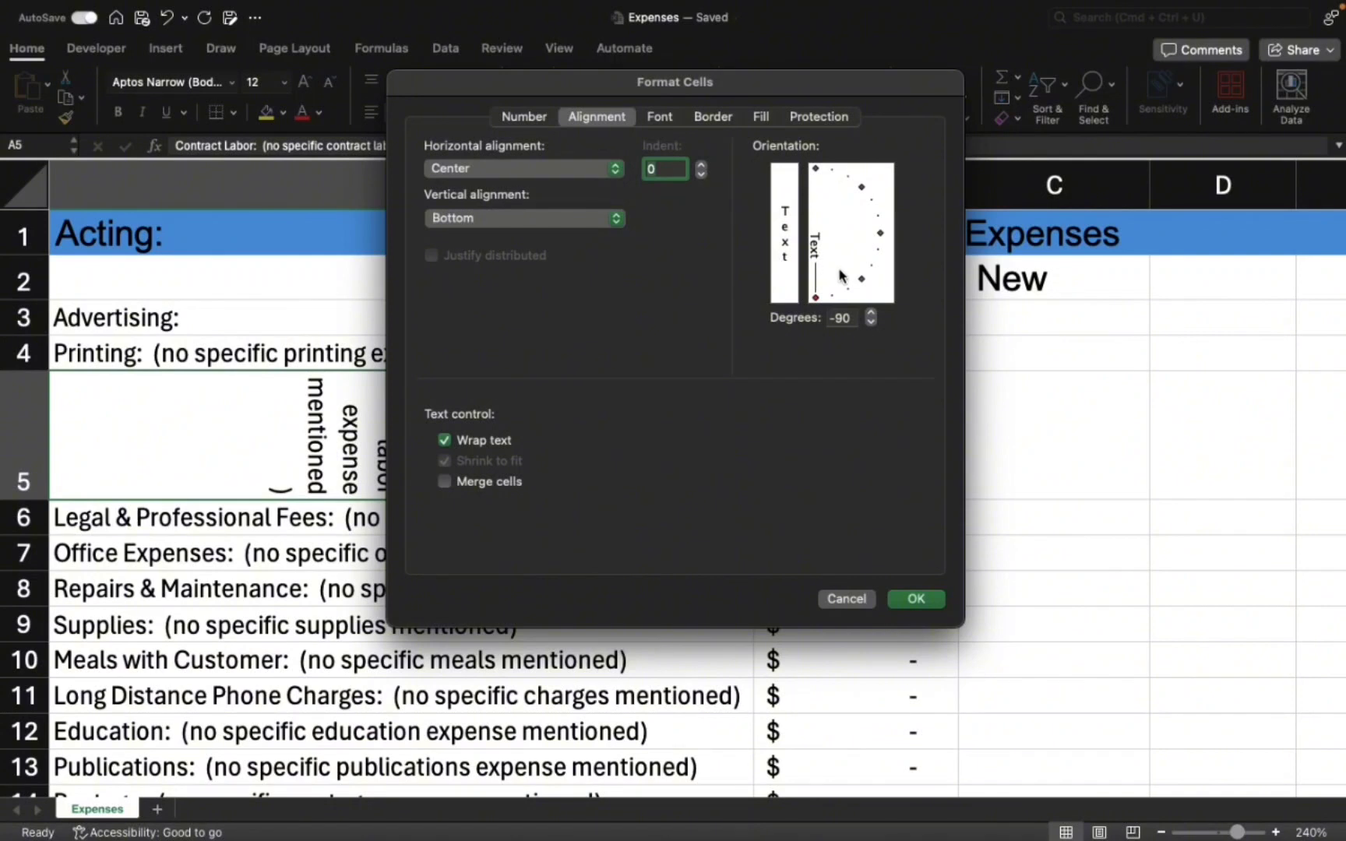
mouse_move(815, 300)
left_mouse_down()
mouse_move(906, 243)
mouse_move(903, 212)
left_mouse_up()
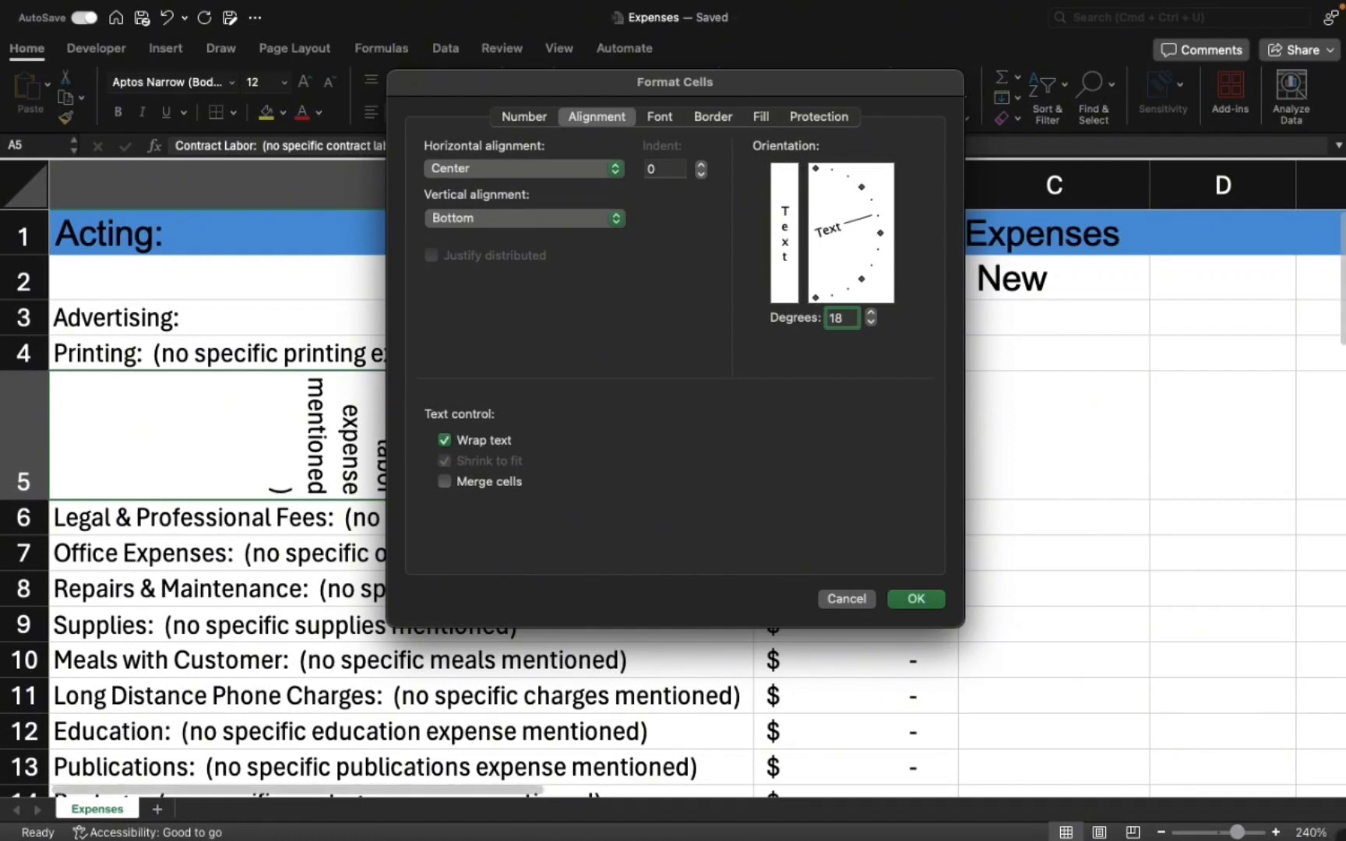
Apply Abadi MT Condensed Light italic size 26 to A5, then undo it back to Aptos Narrow 12
left_click(660, 118)
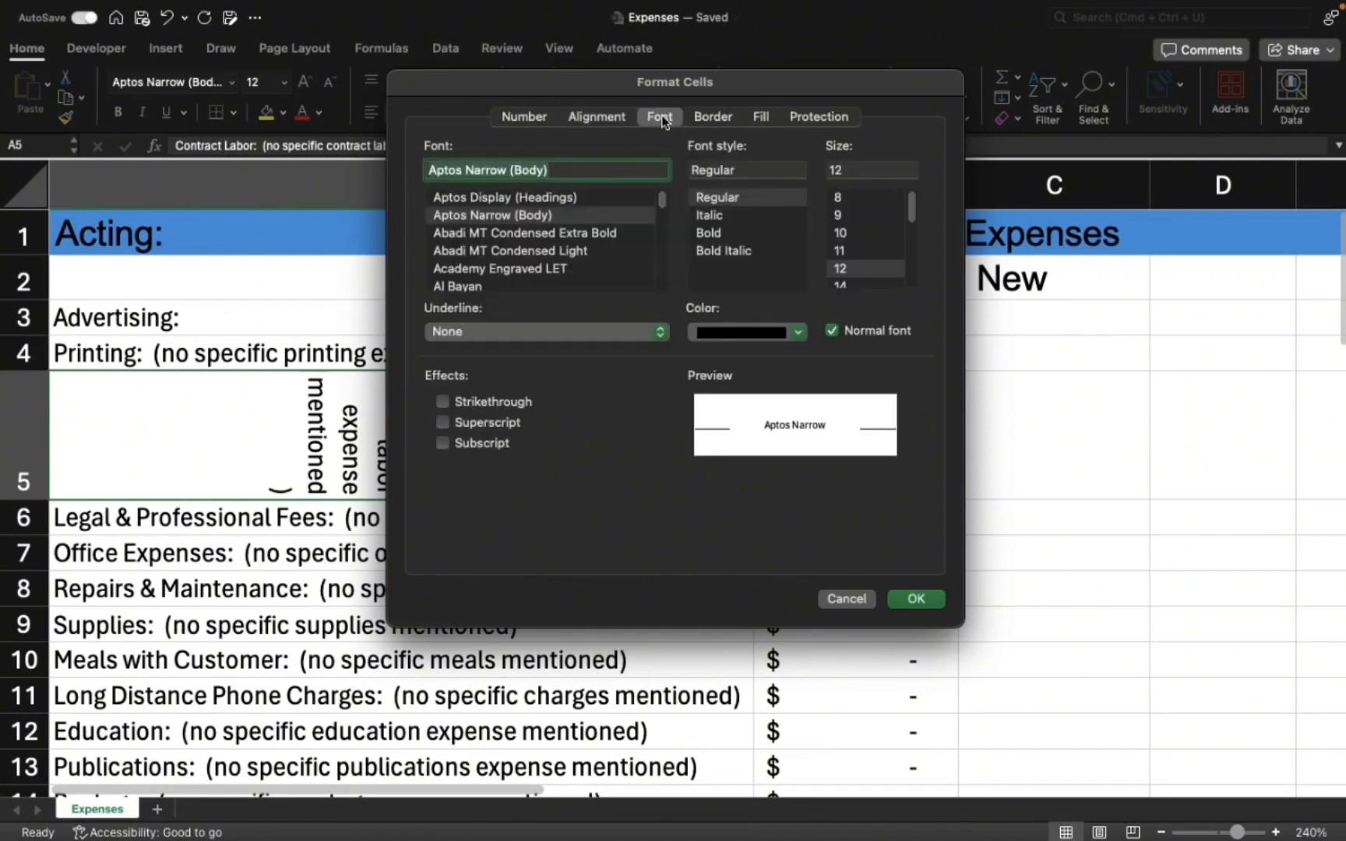
left_click(502, 249)
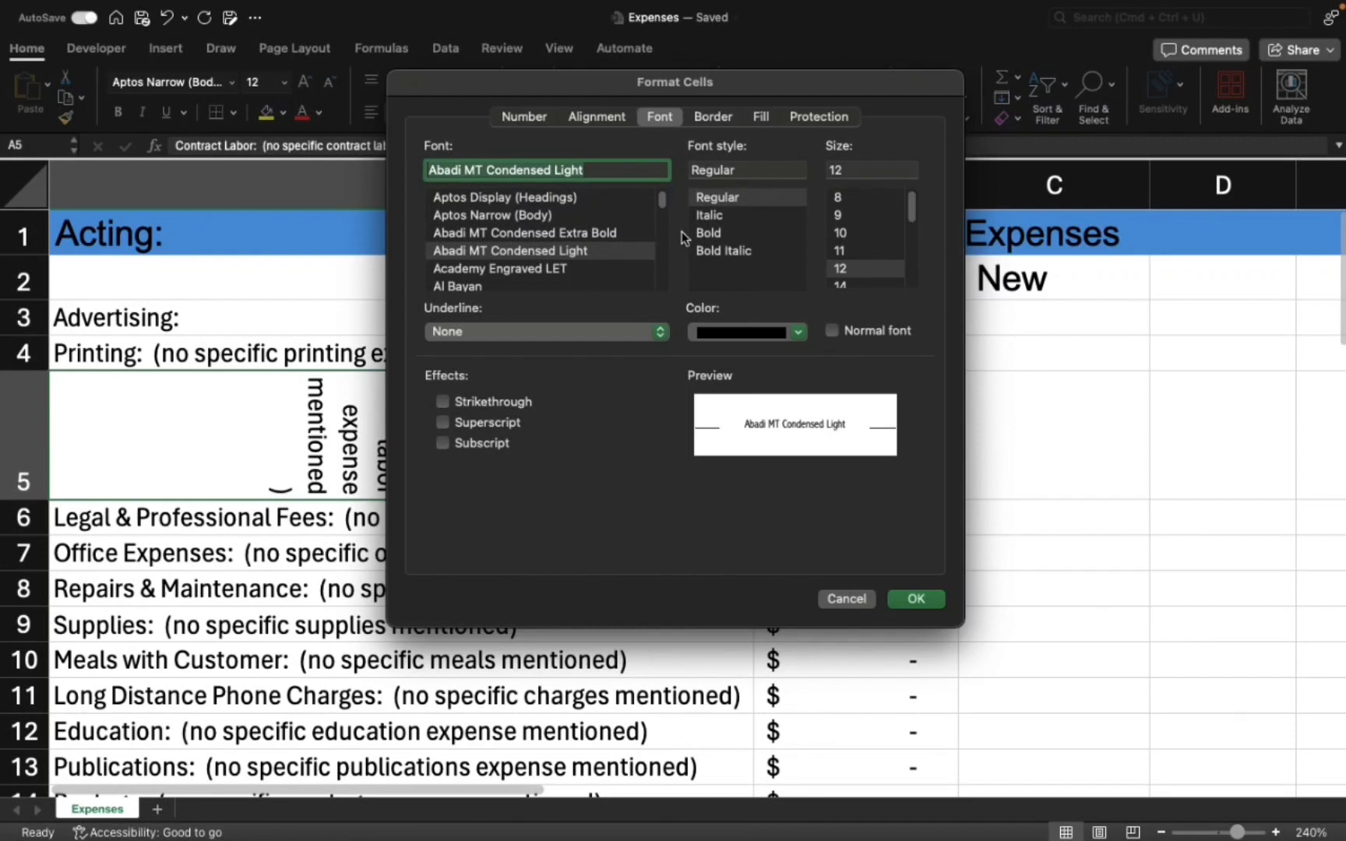
left_click(712, 215)
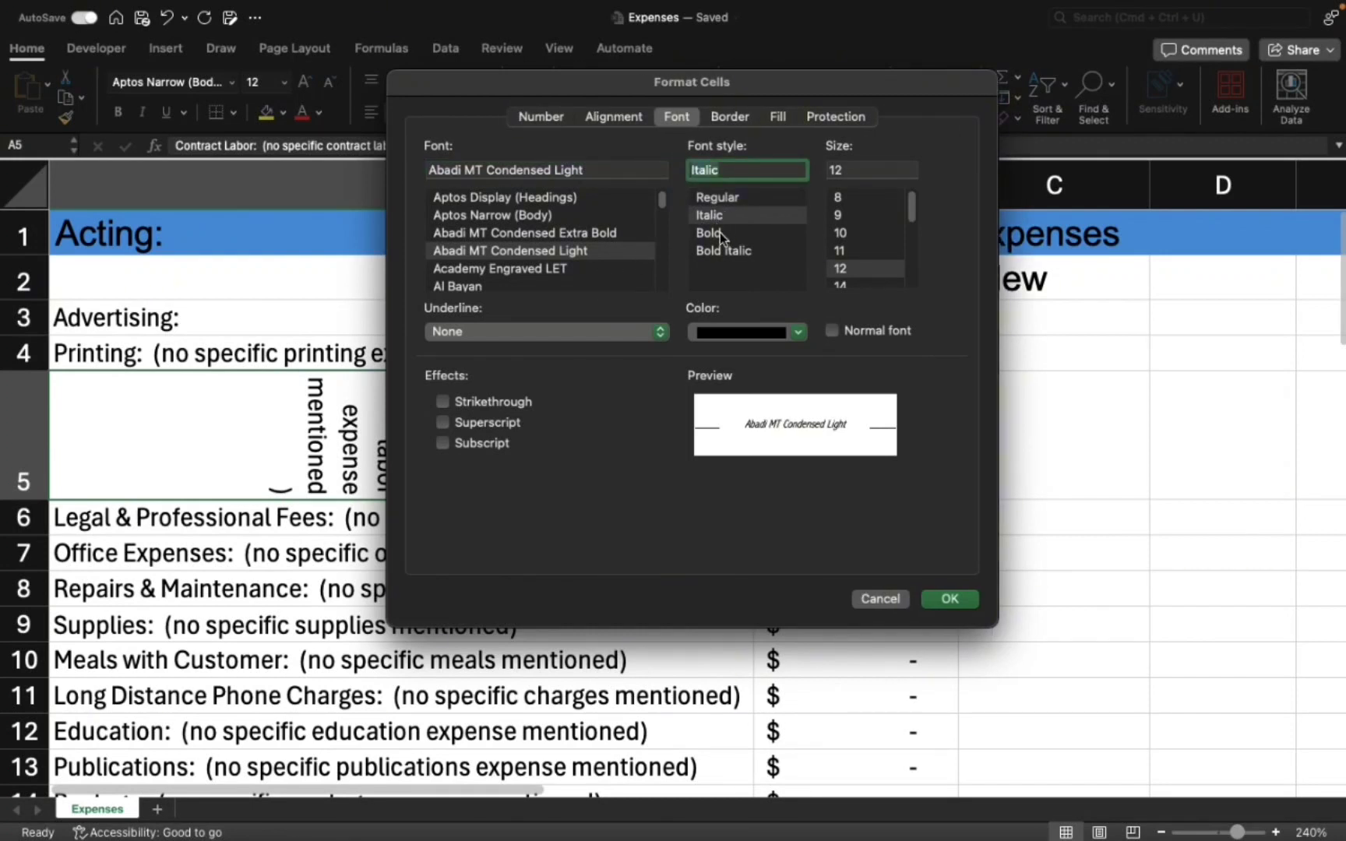
scroll(862, 250, "down", 1)
scroll(861, 250, "down", 4)
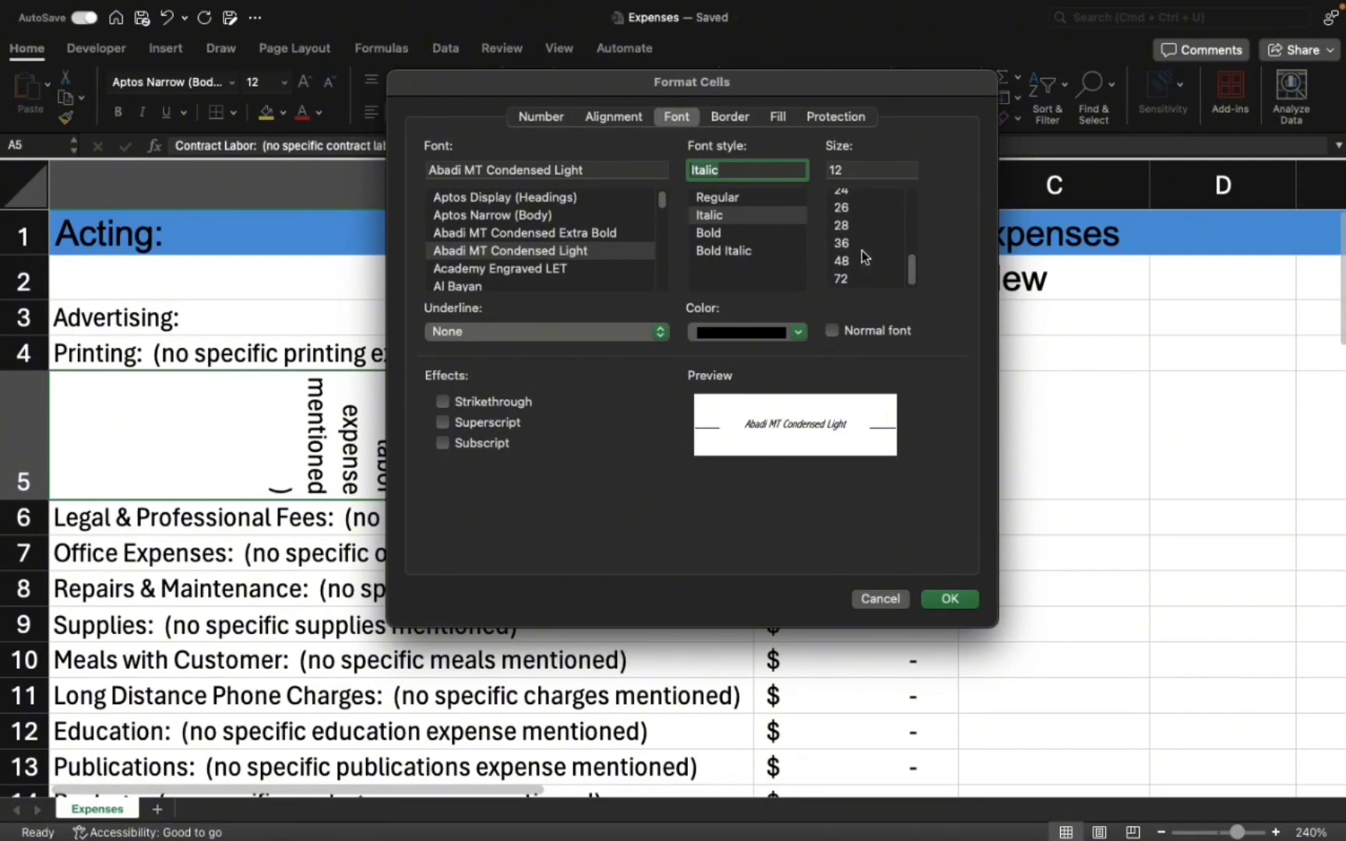
left_click(844, 212)
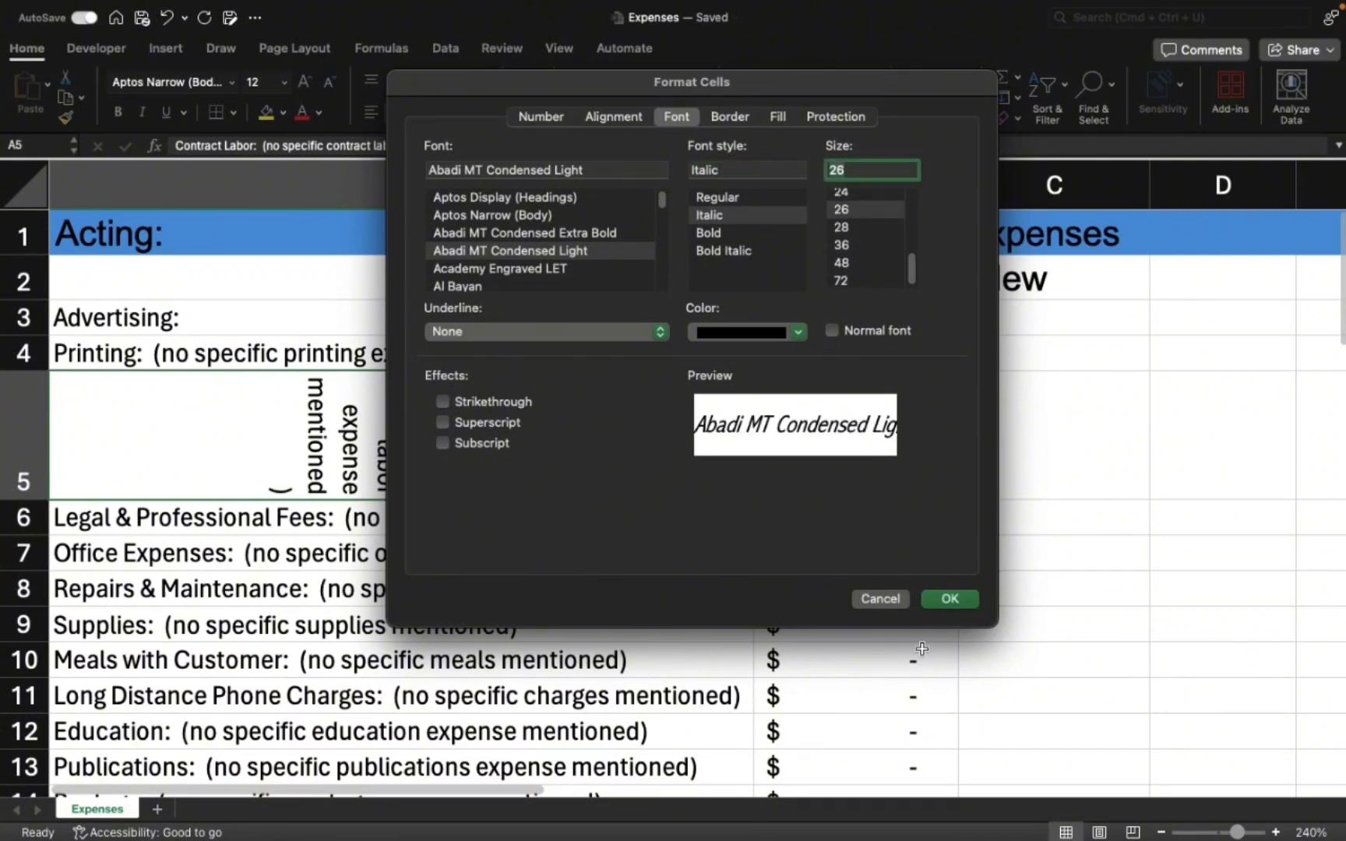
left_click(949, 598)
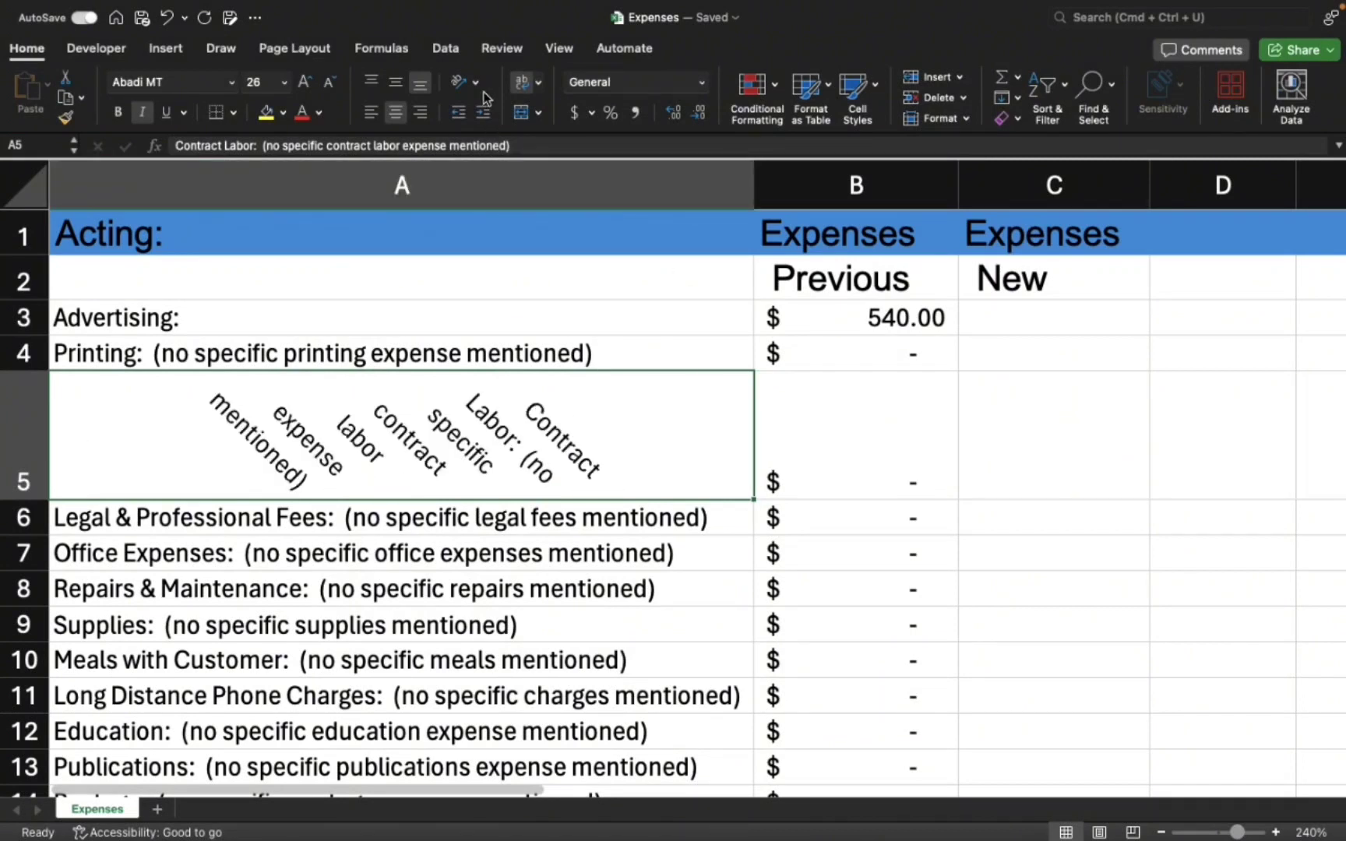
key("super+z")
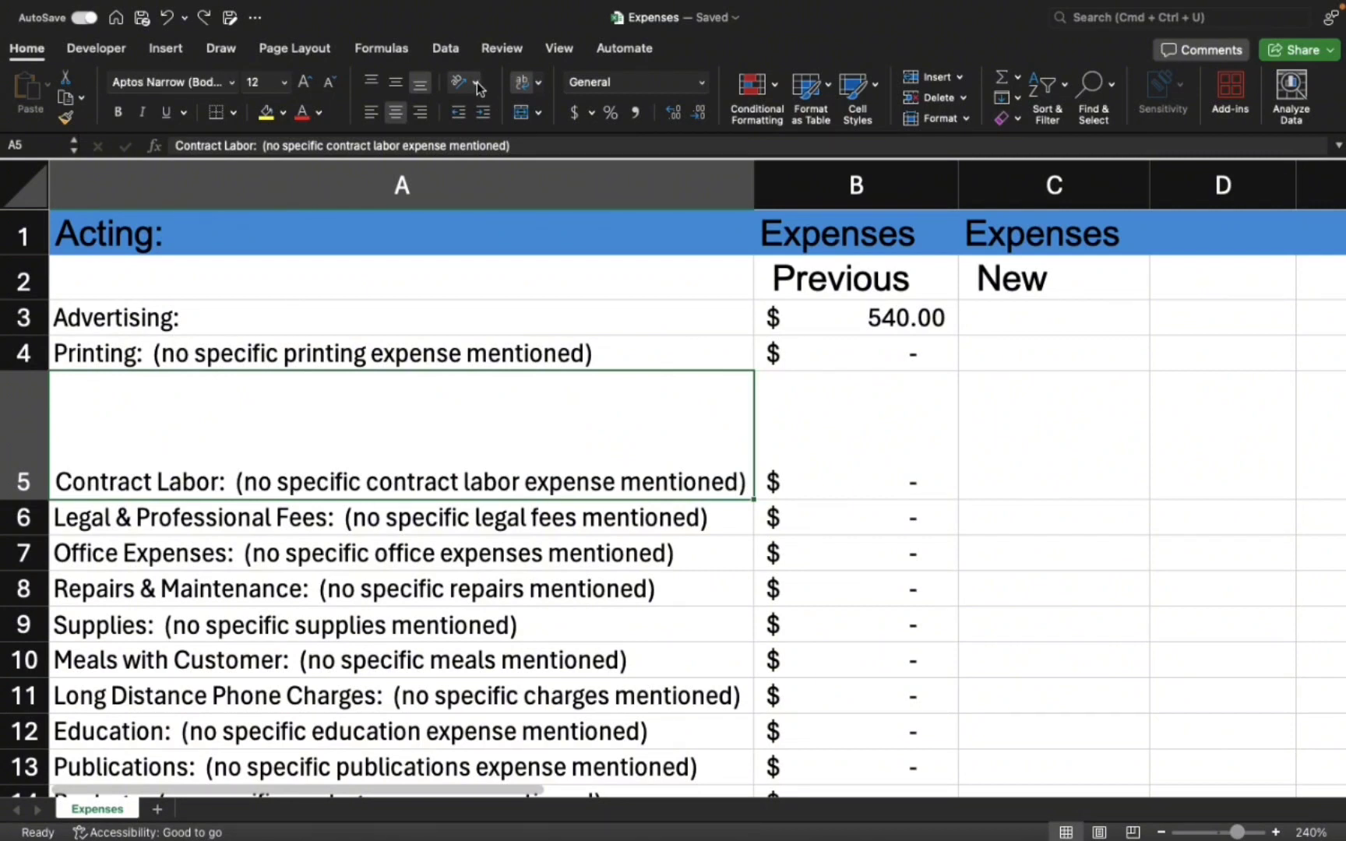
left_click(477, 82)
left_click(518, 259)
left_click(453, 318)
left_click(458, 353)
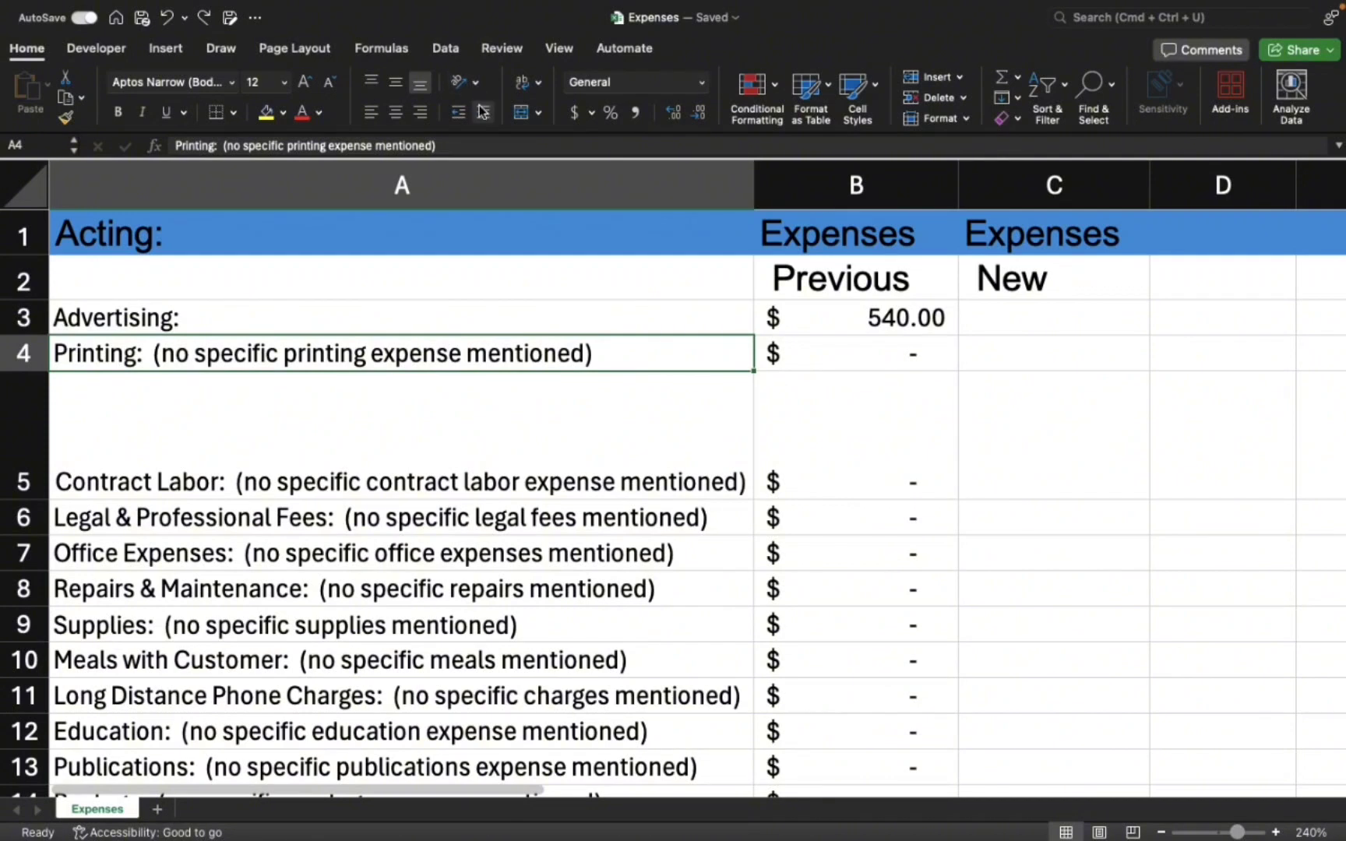
left_click(483, 113)
left_click(482, 112)
left_click(482, 112)
left_click(483, 113)
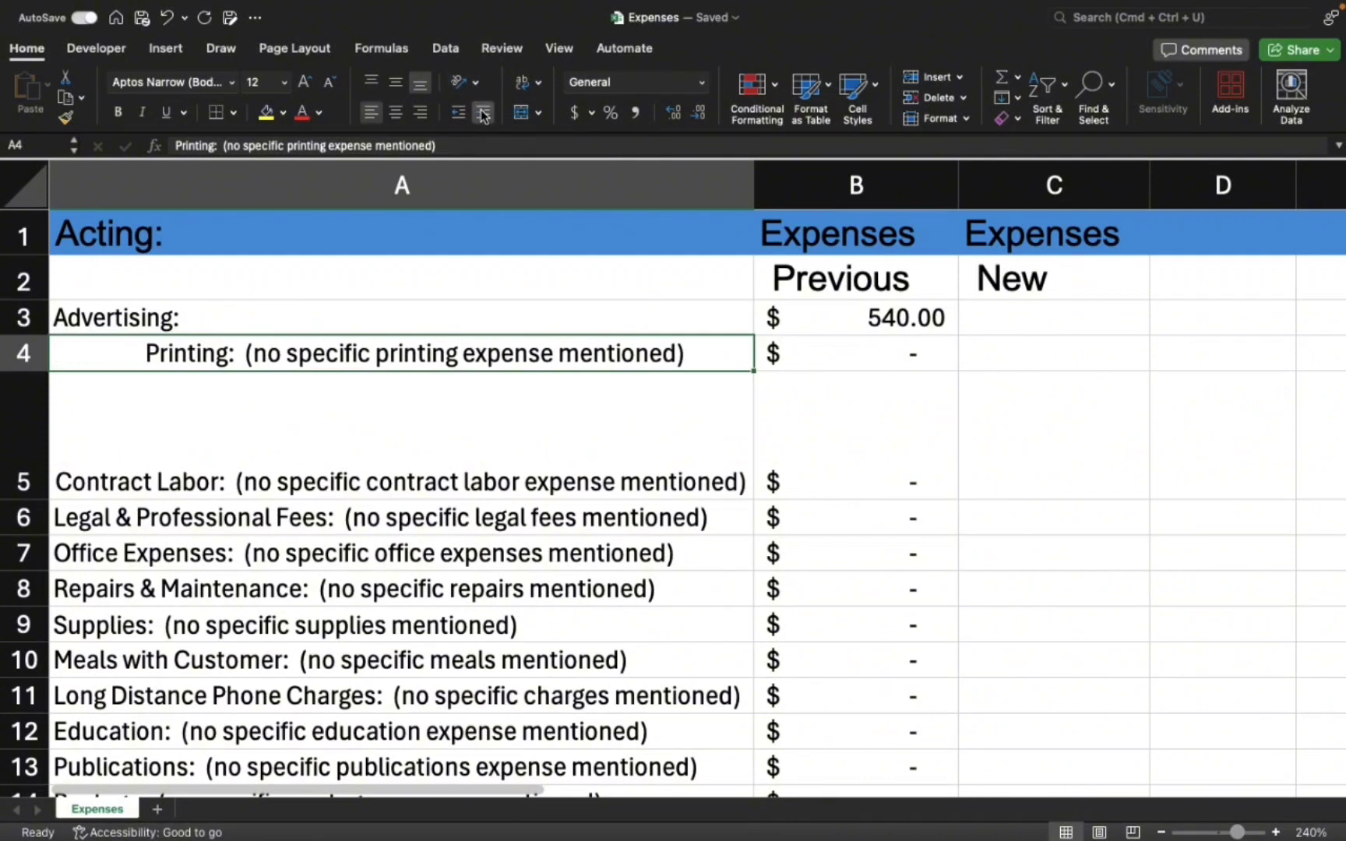
left_click(483, 113)
left_click(482, 113)
left_click(483, 112)
left_click(483, 113)
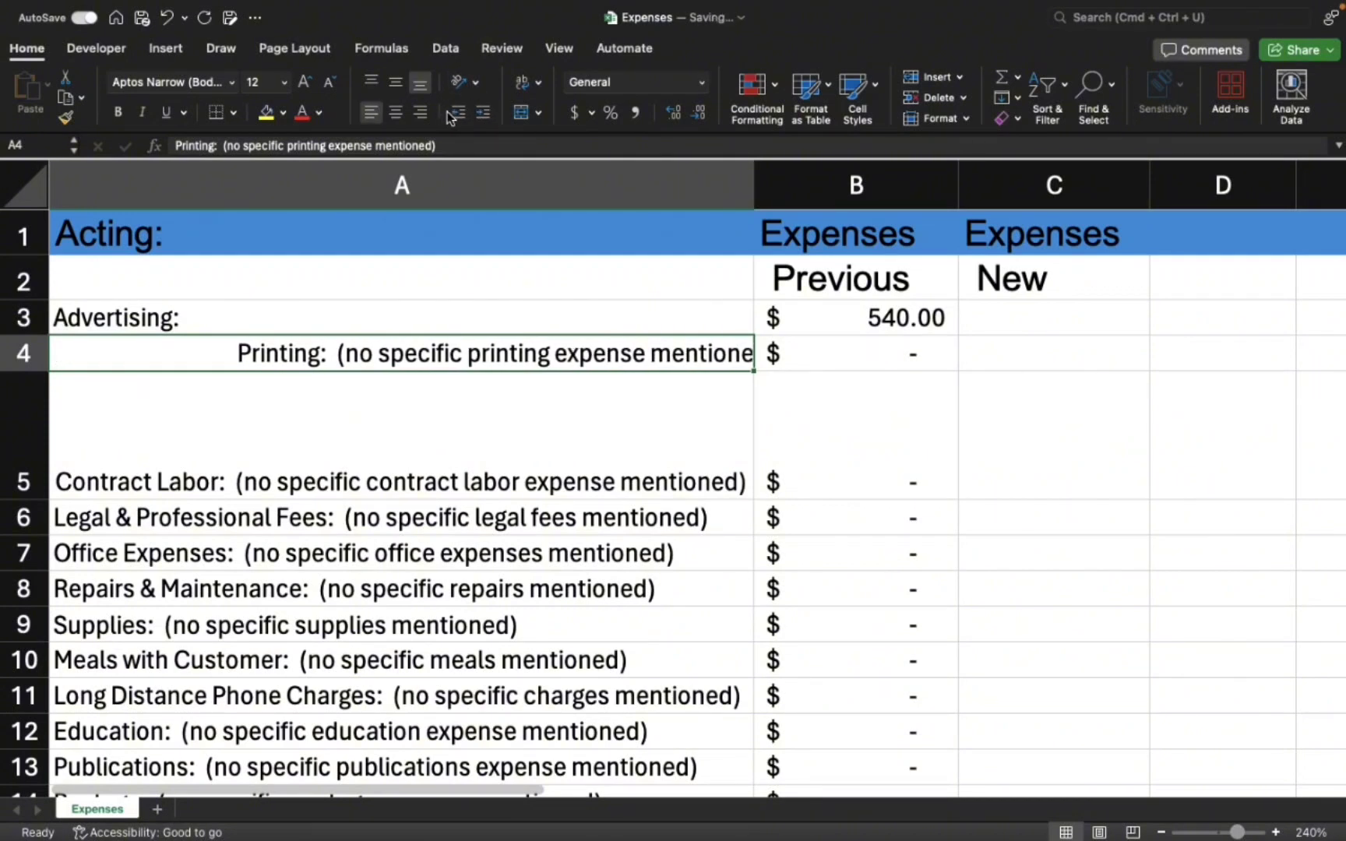
left_click(458, 113)
left_click(458, 113)
left_click(458, 113)
left_click(458, 113)
left_click(458, 112)
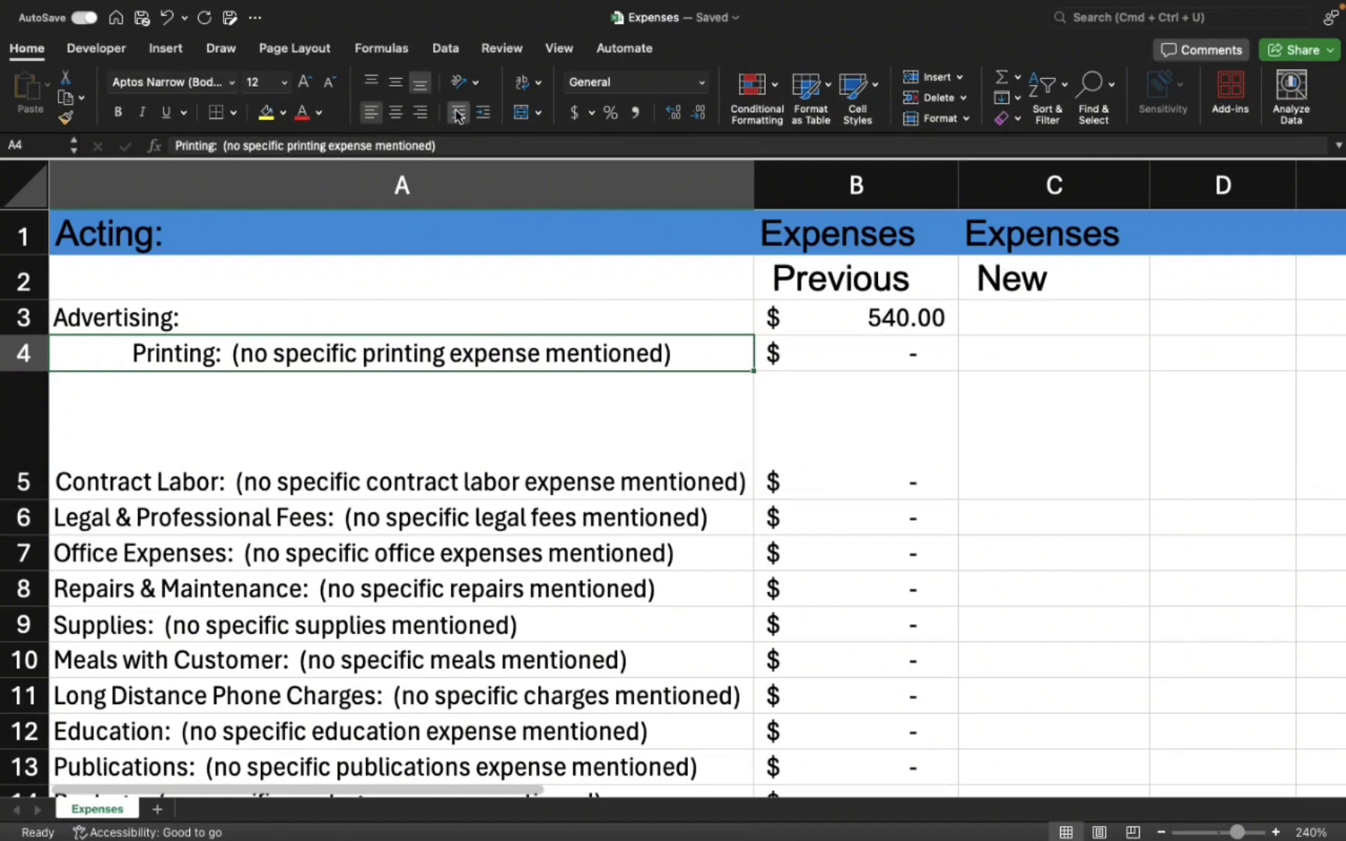
left_click(458, 113)
left_click(458, 113)
left_click(458, 113)
left_click(458, 113)
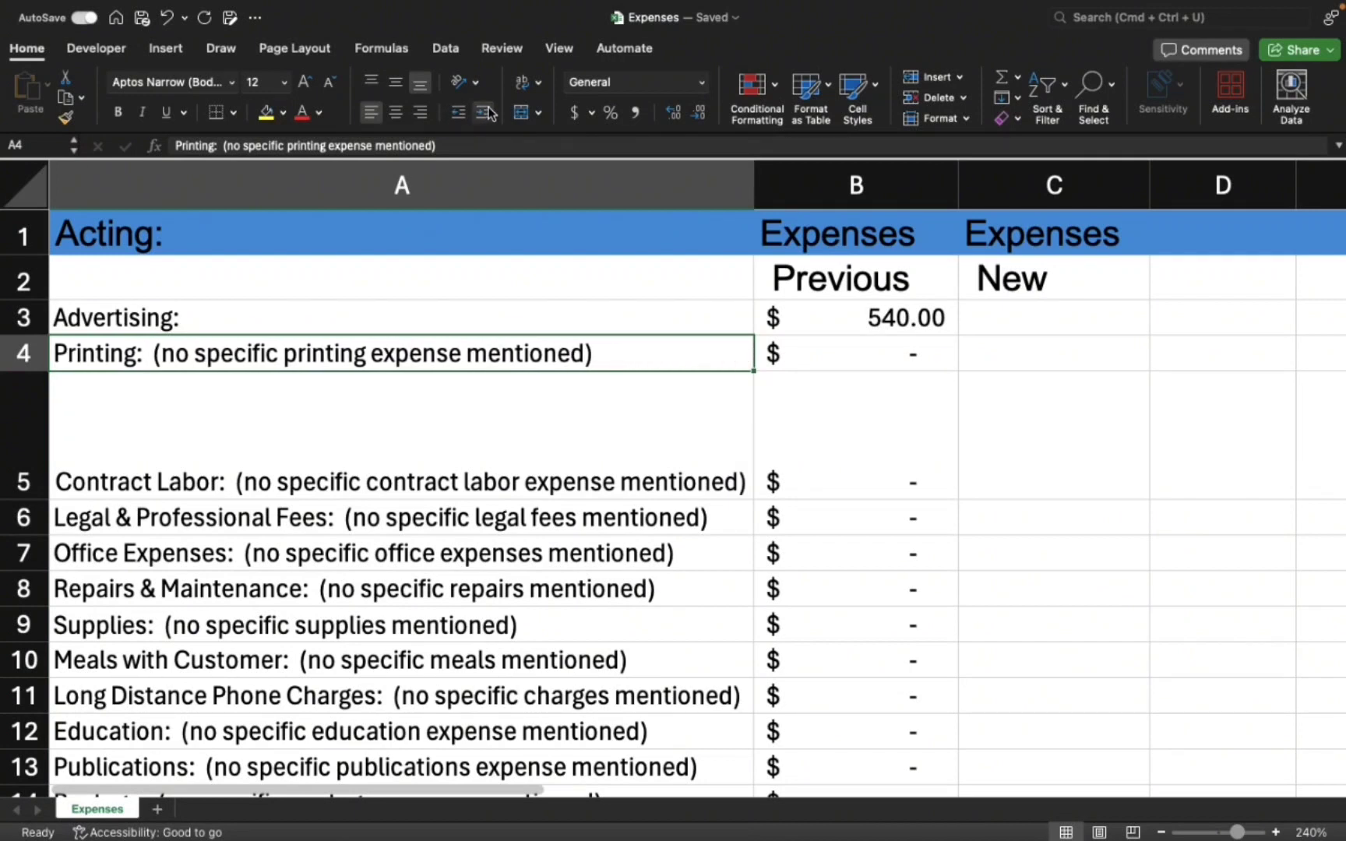
Wrap the Printing text in A4, narrow column A and make row 4 taller
left_click(539, 82)
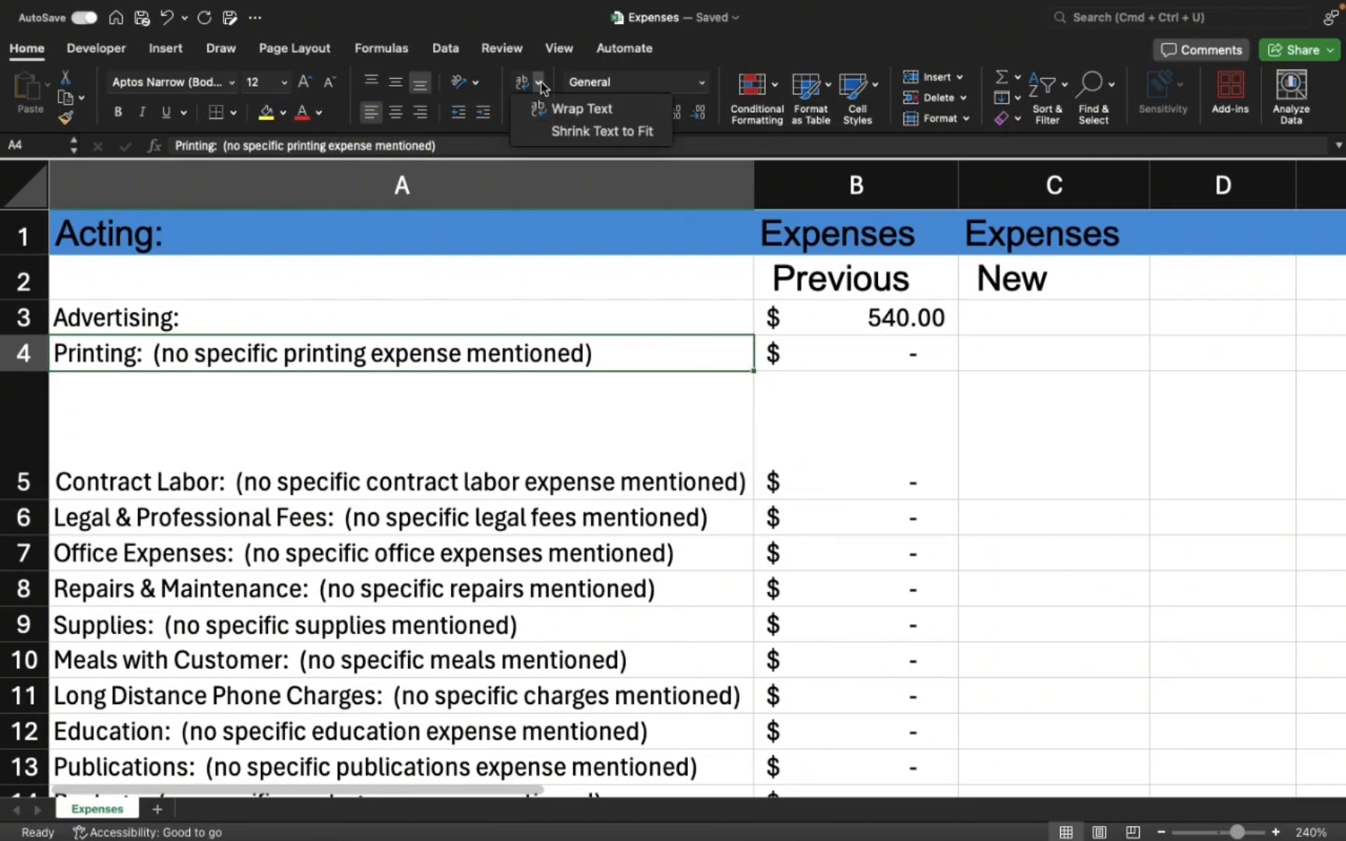
left_click(553, 109)
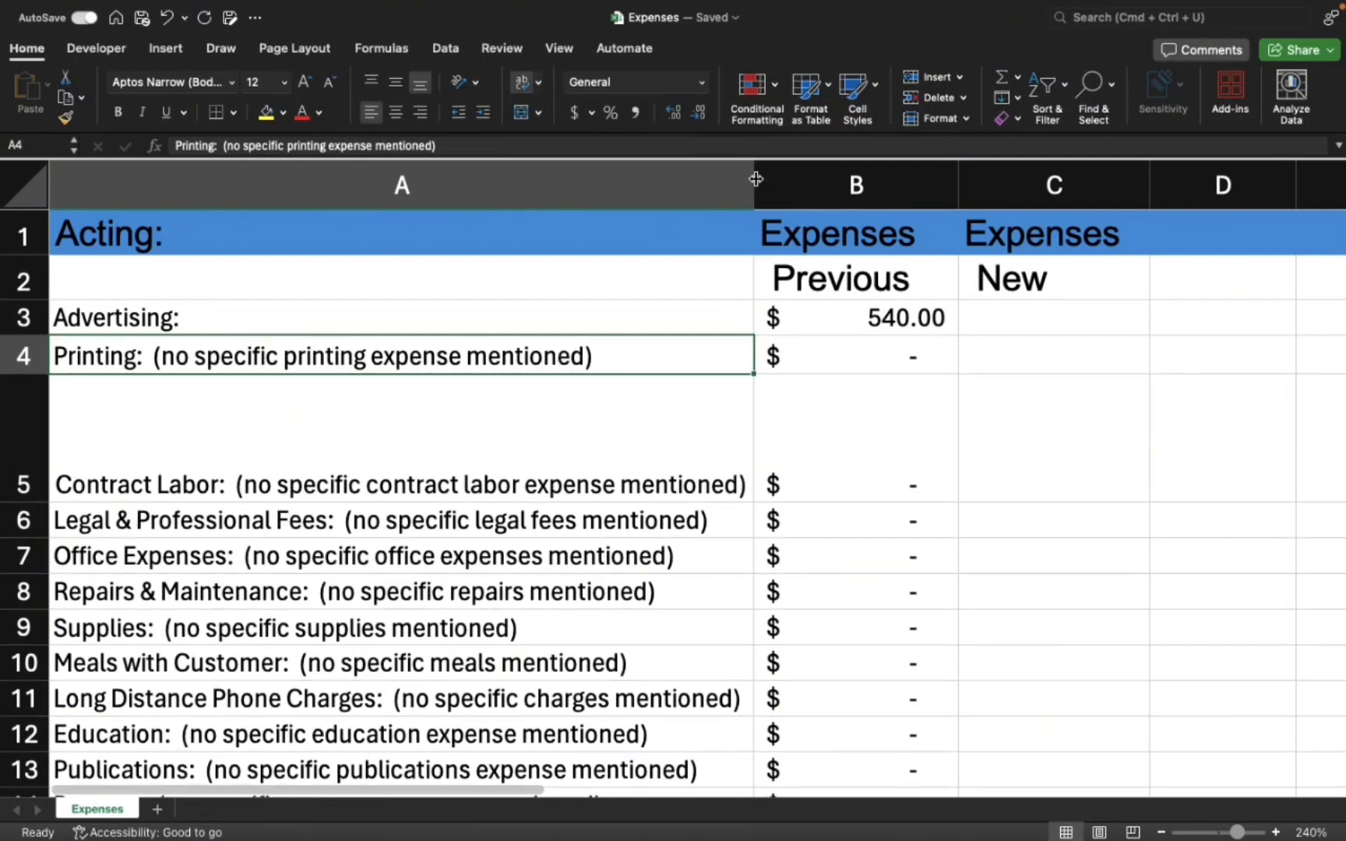
left_click_drag(753, 185, 510, 189)
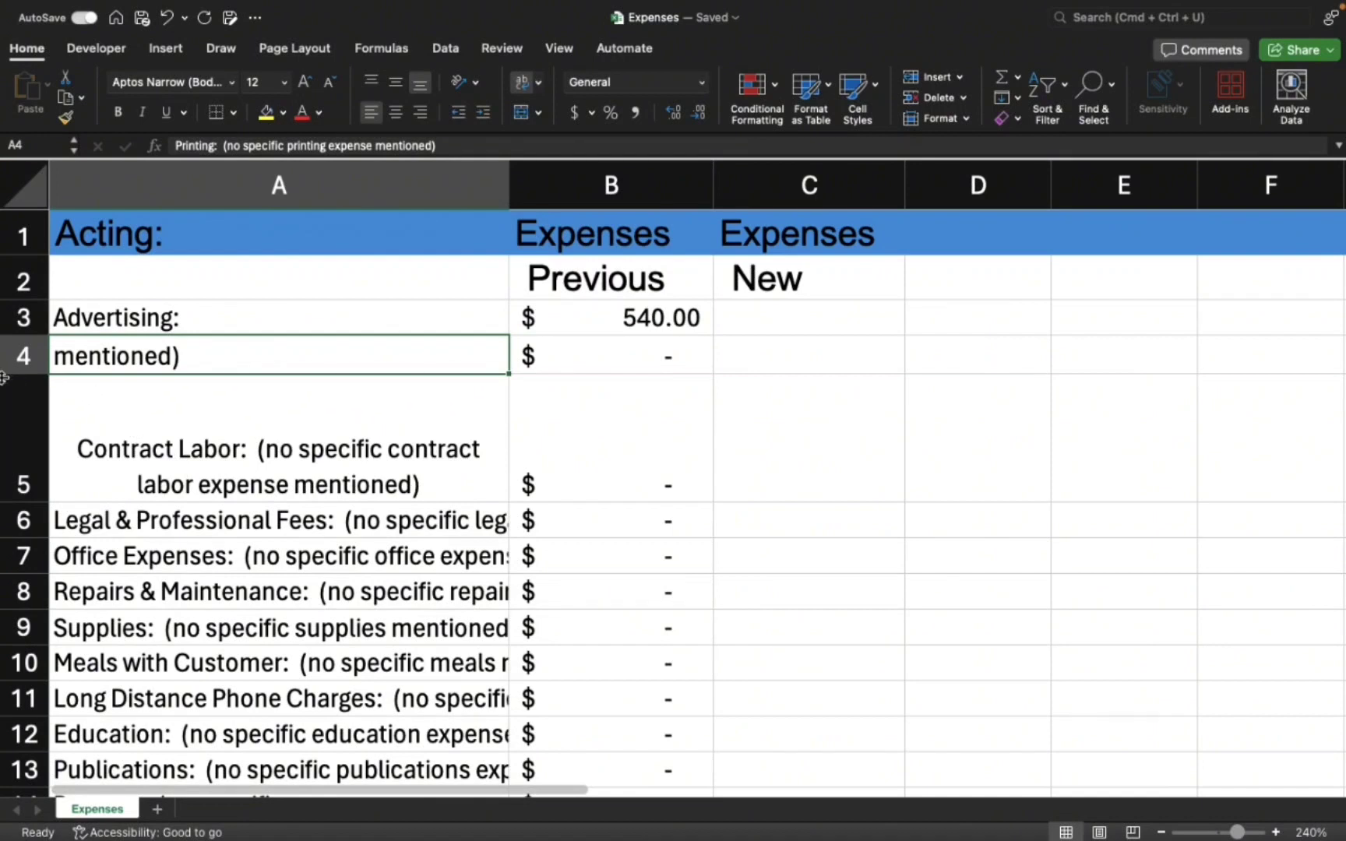
left_click_drag(16, 370, 16, 495)
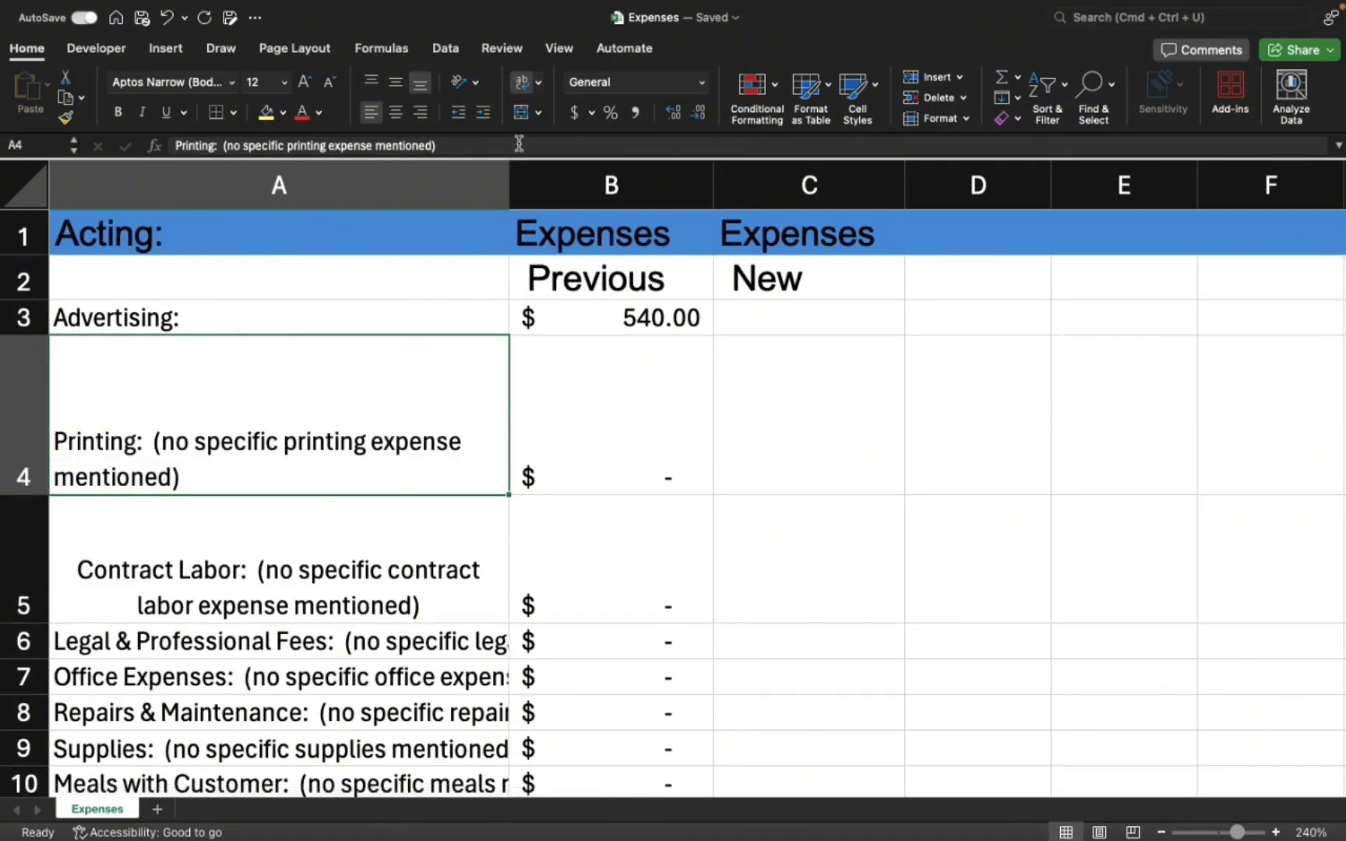
Toggle Wrap Text off and back on for the Printing label in A4
left_click(538, 82)
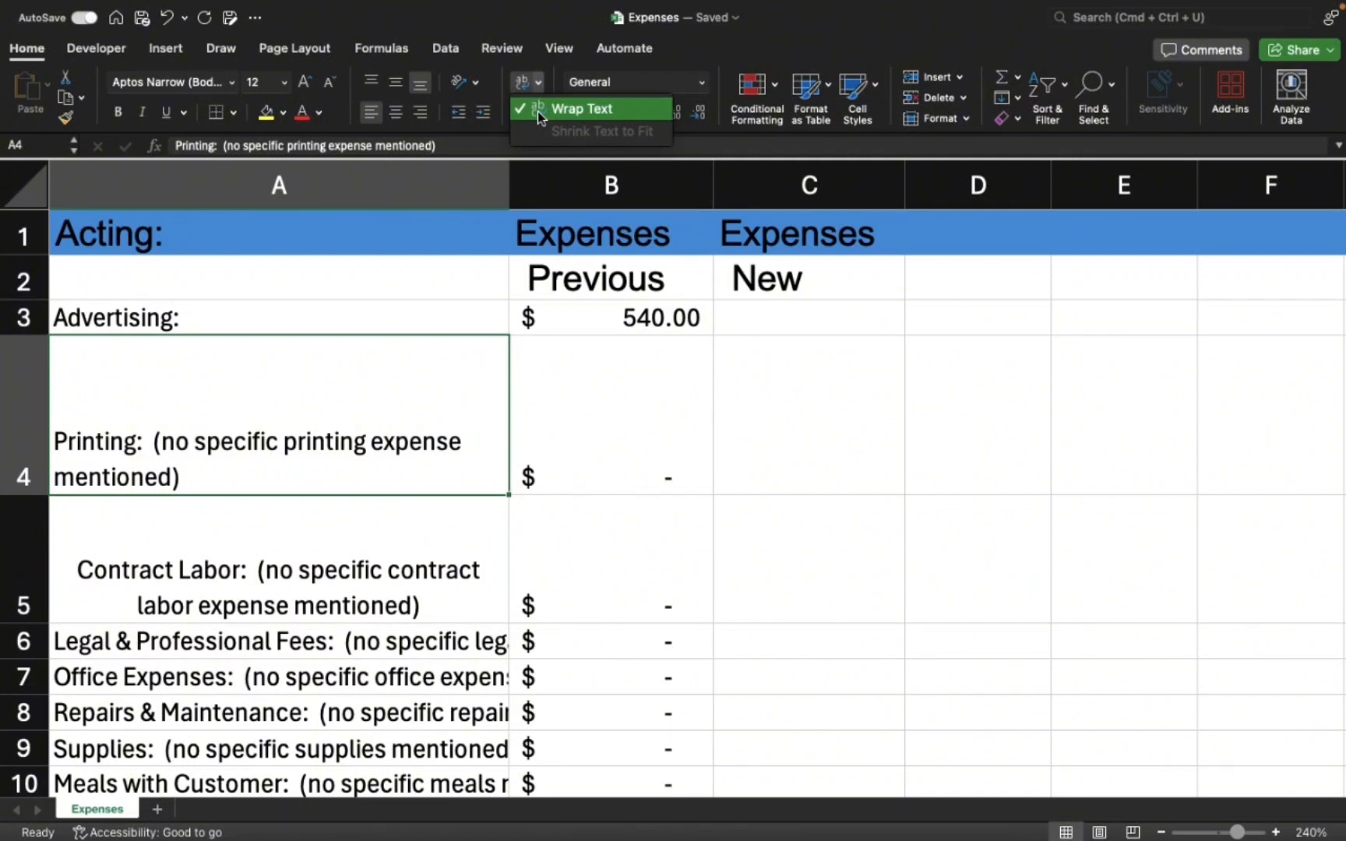
left_click(537, 111)
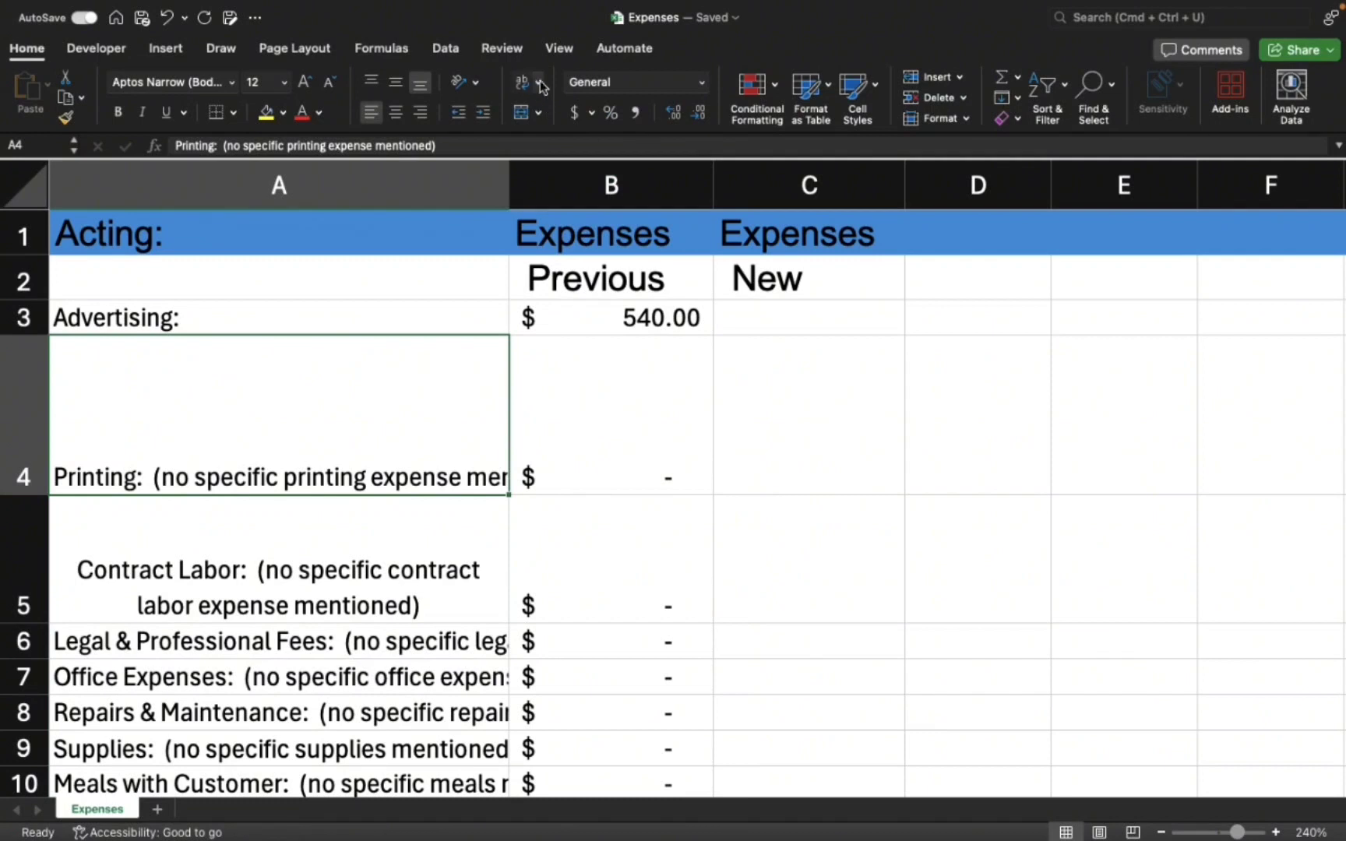
left_click(538, 82)
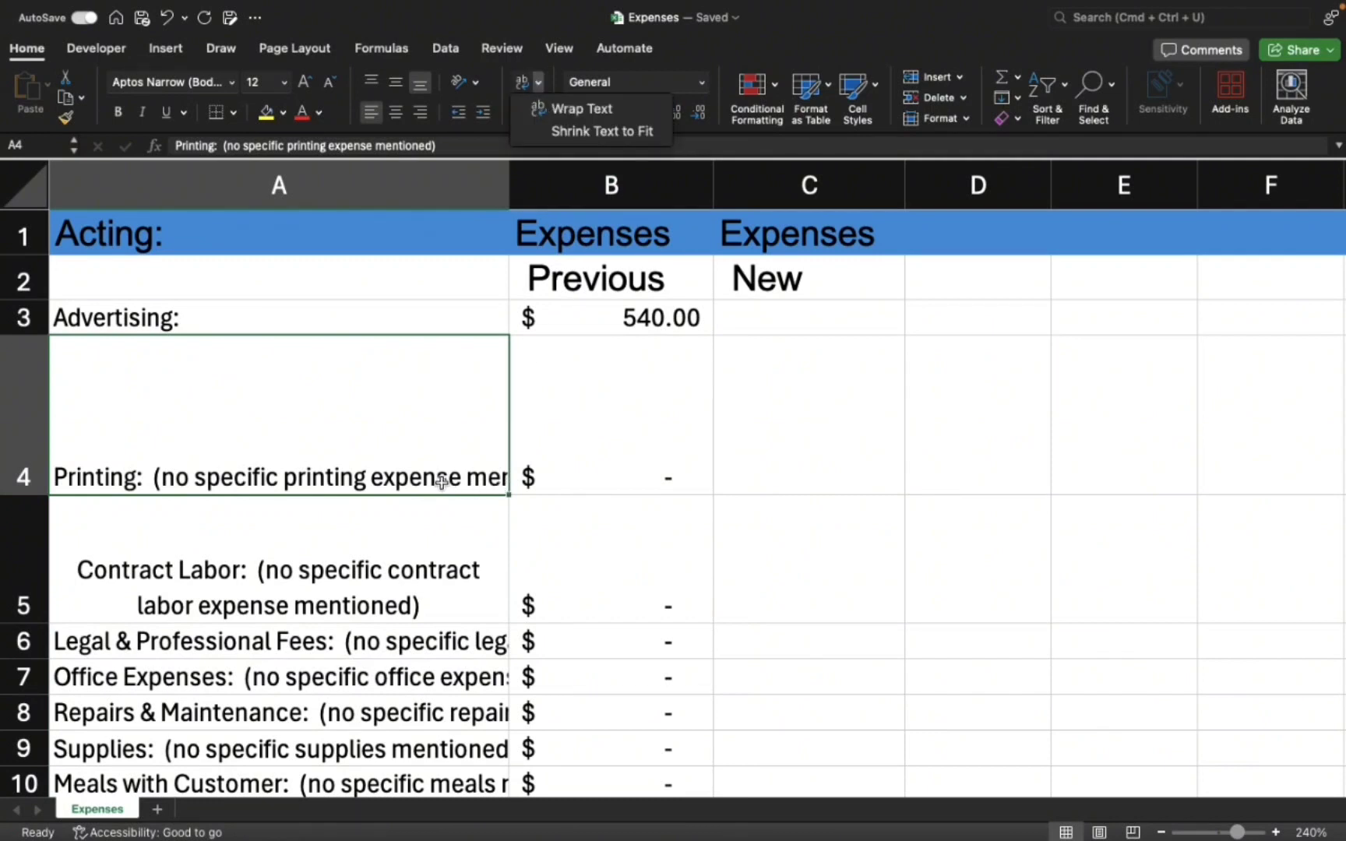
left_click(484, 489)
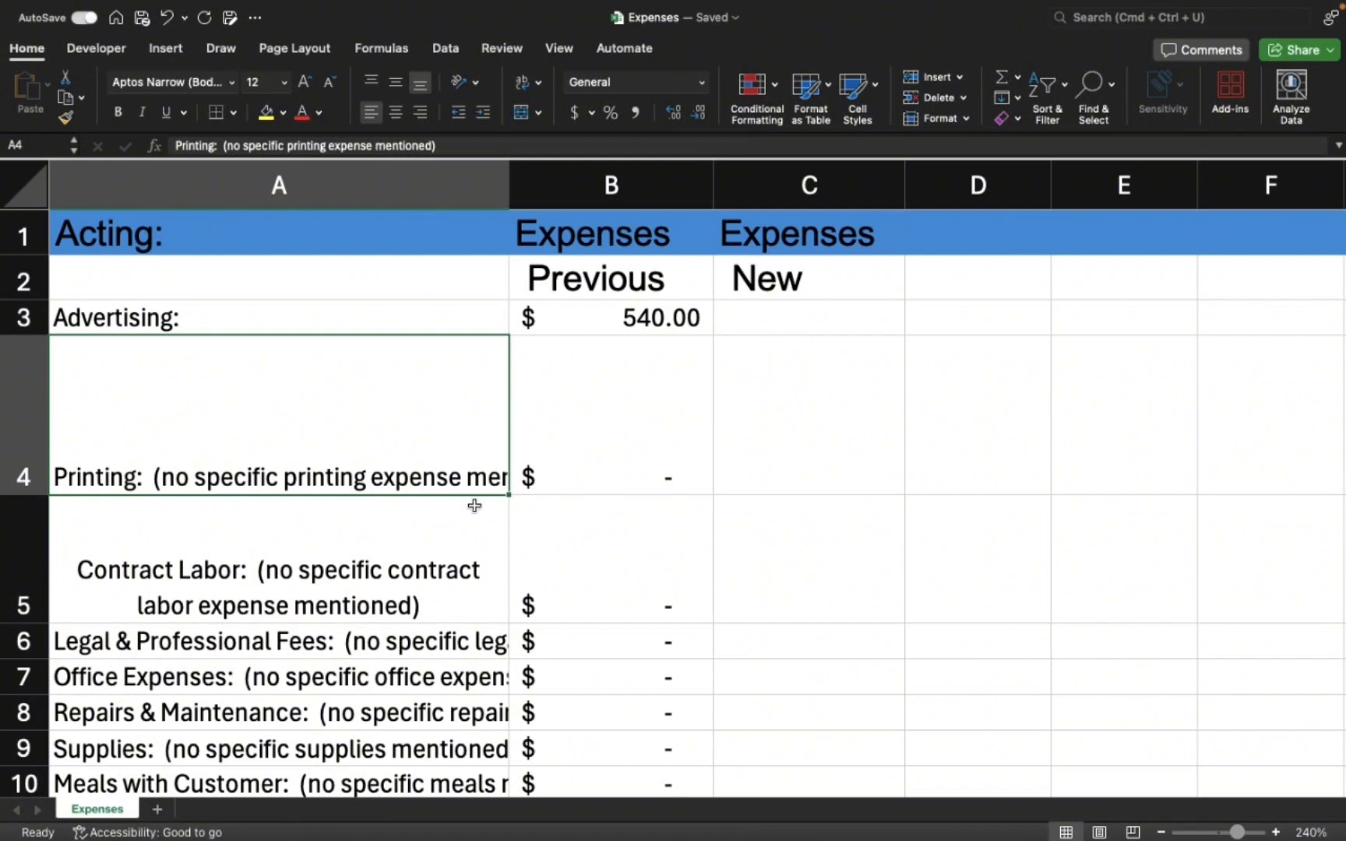
left_click(541, 83)
left_click(572, 108)
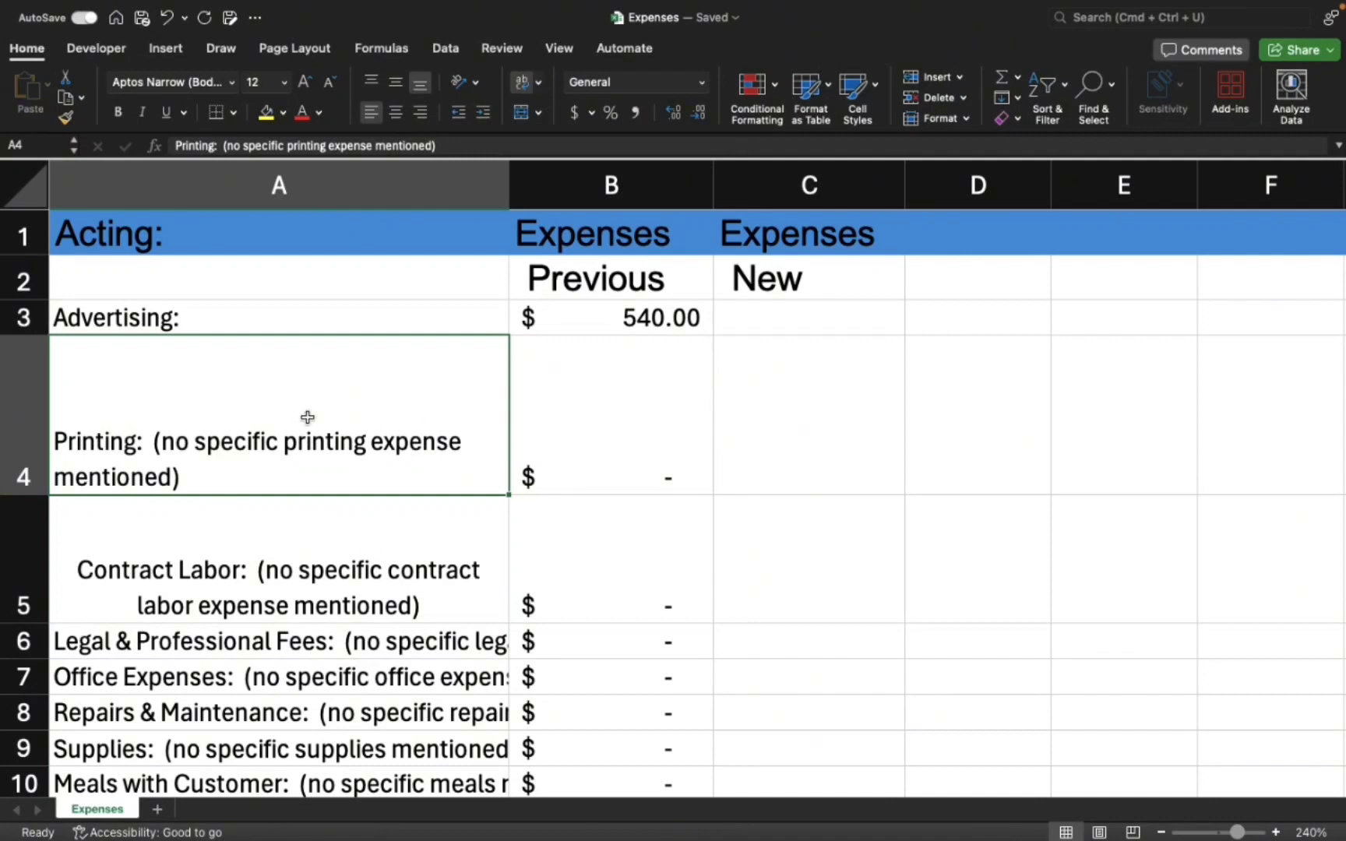
left_click(539, 83)
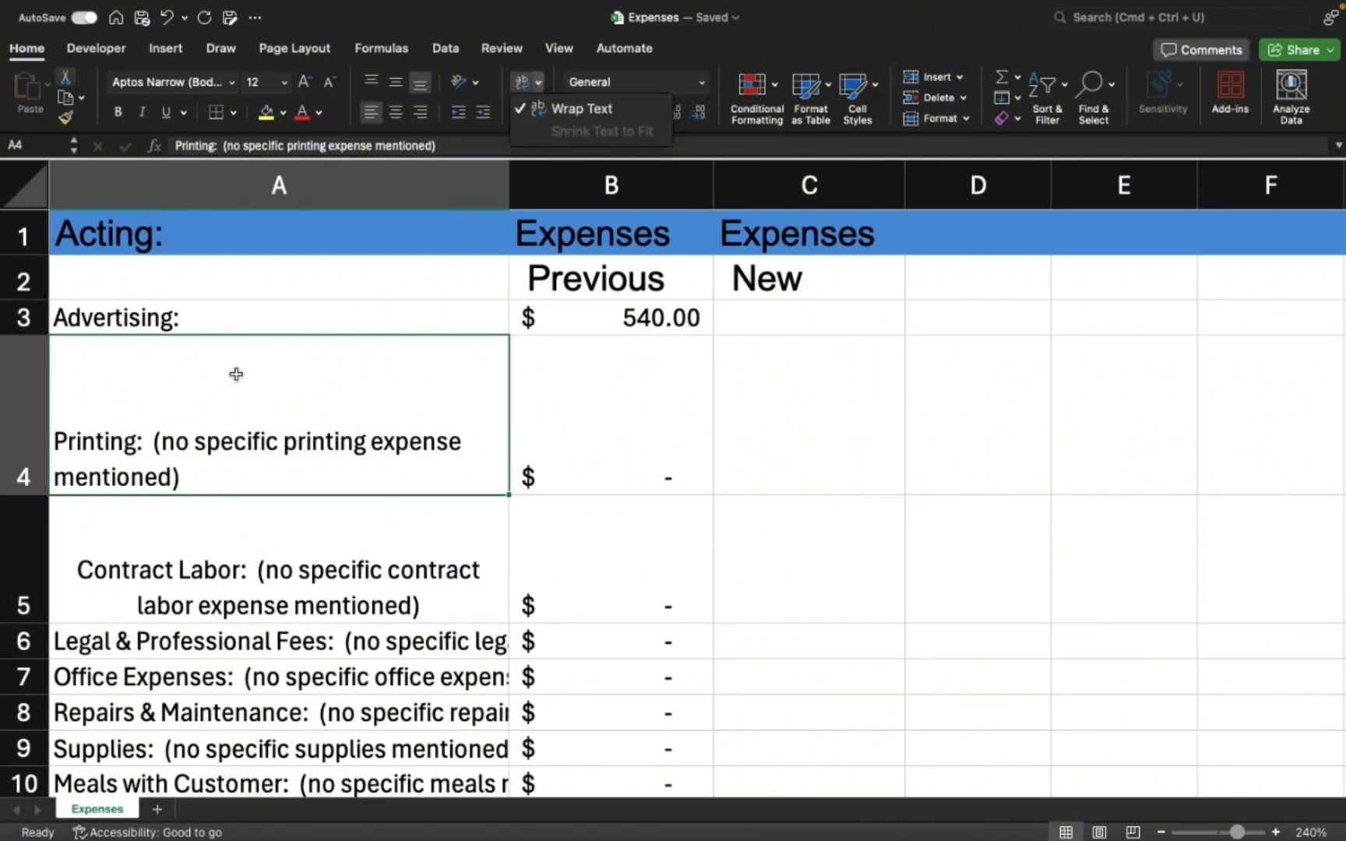
left_click(290, 325)
left_click(277, 319)
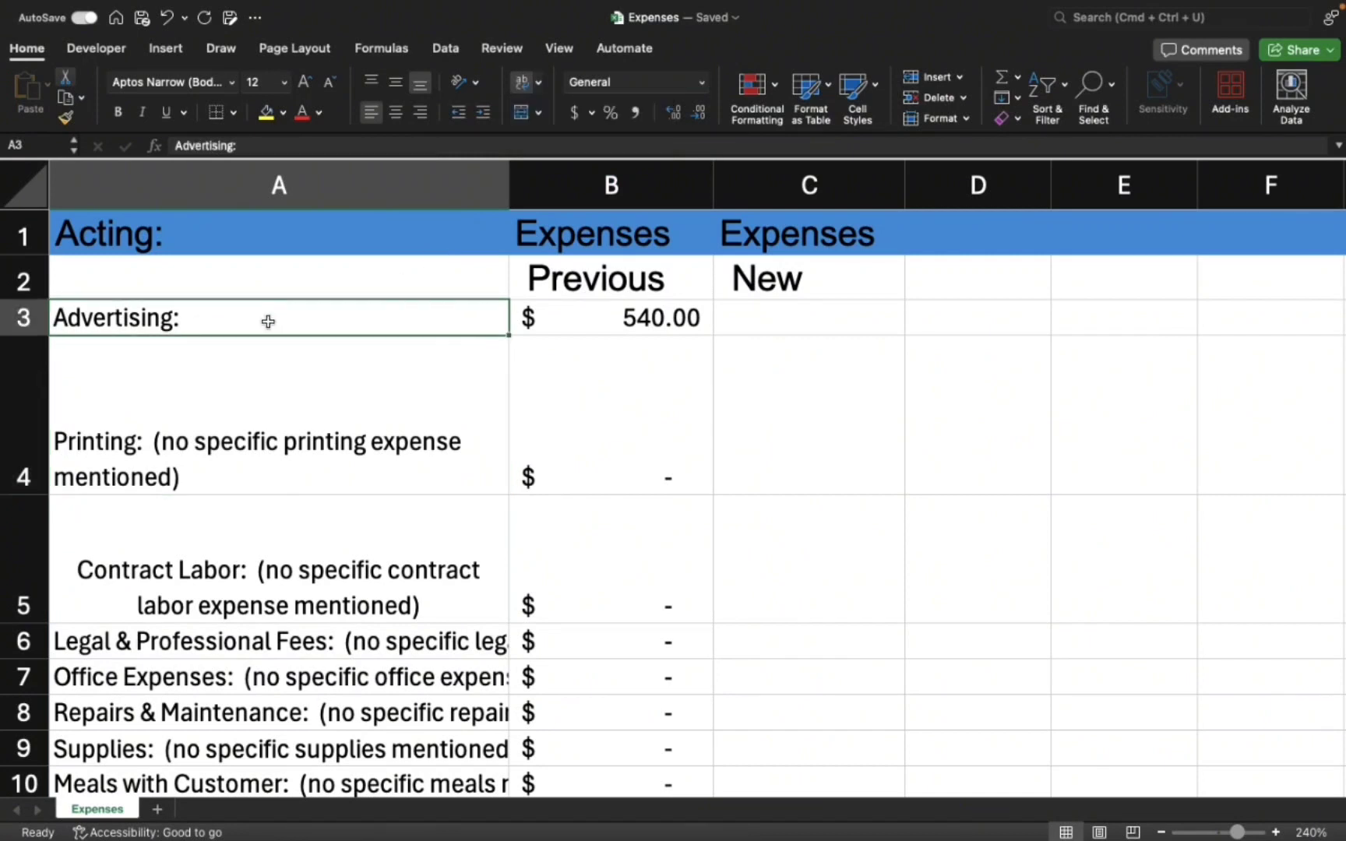
Apply Shrink Text to Fit to A3, squeeze column A almost shut, then widen it again
left_click(540, 86)
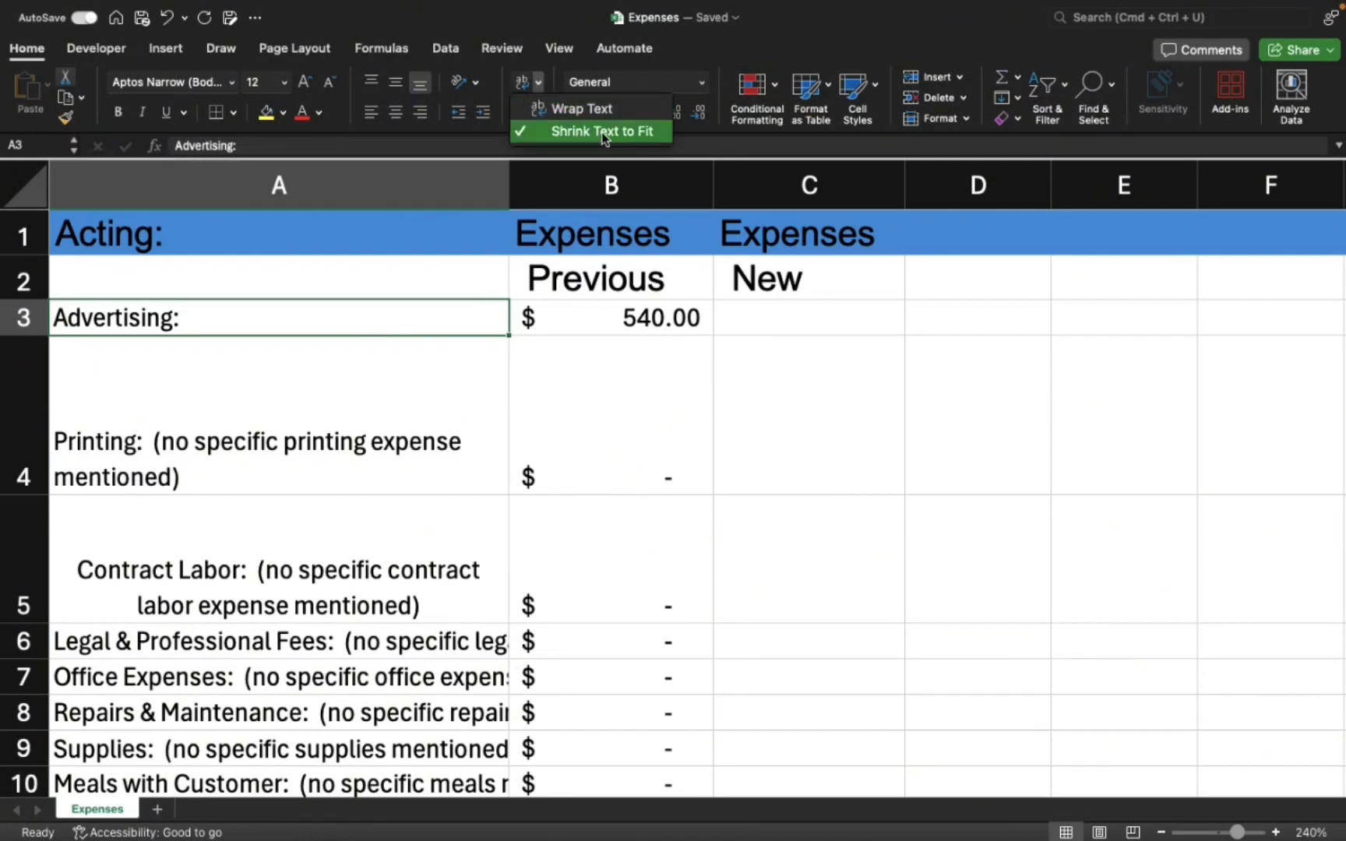
left_click(514, 188)
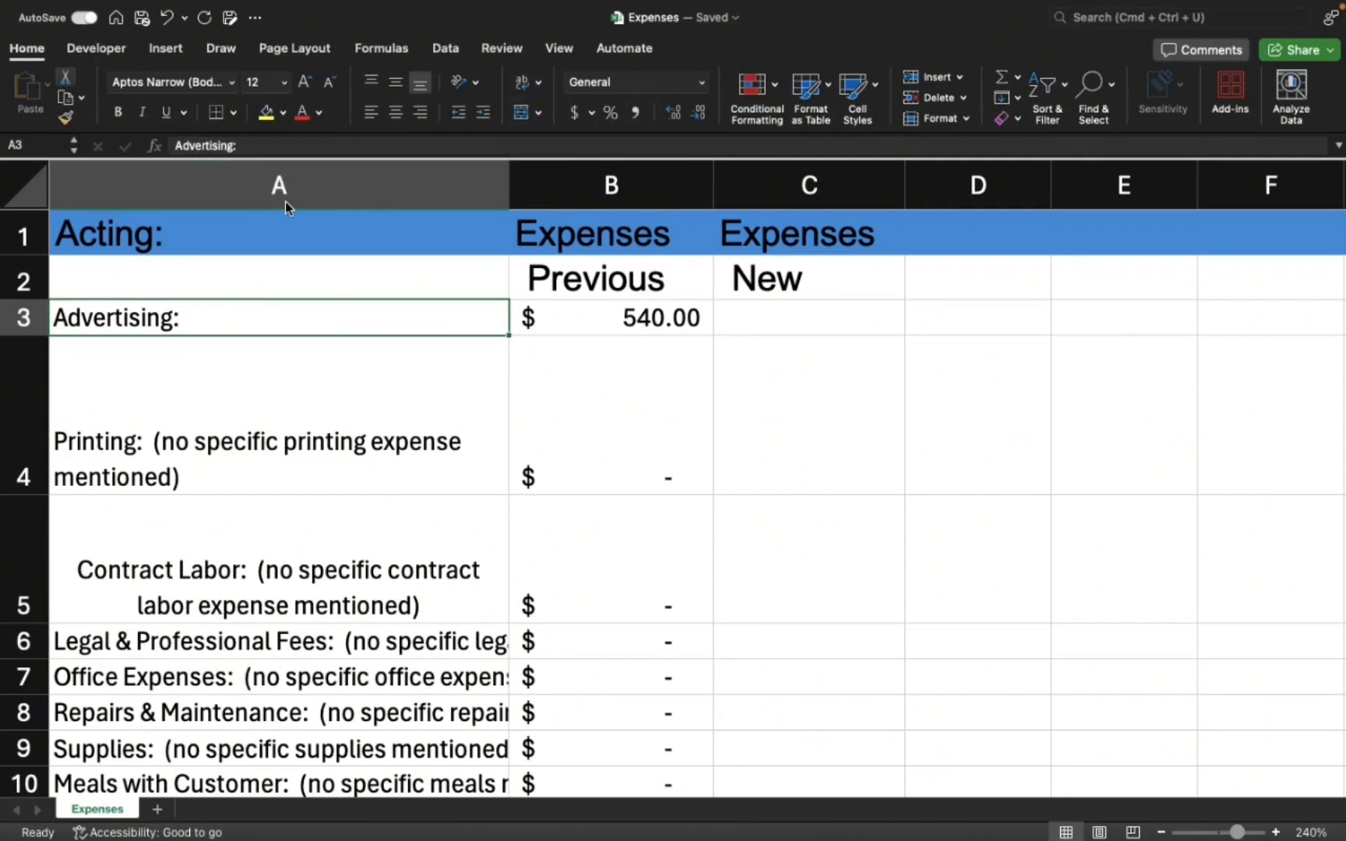
left_click_drag(509, 173, 227, 177)
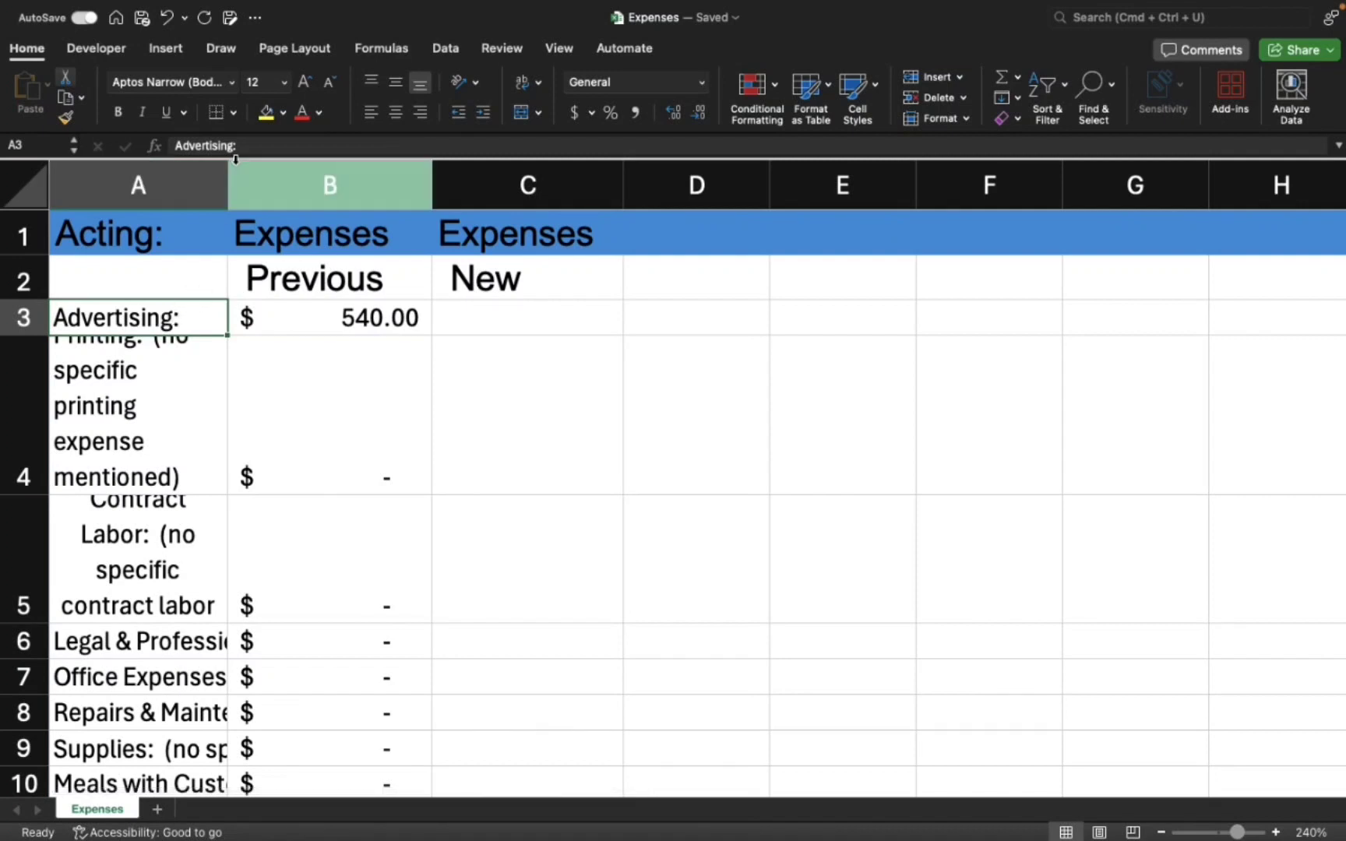
left_click_drag(225, 170, 93, 175)
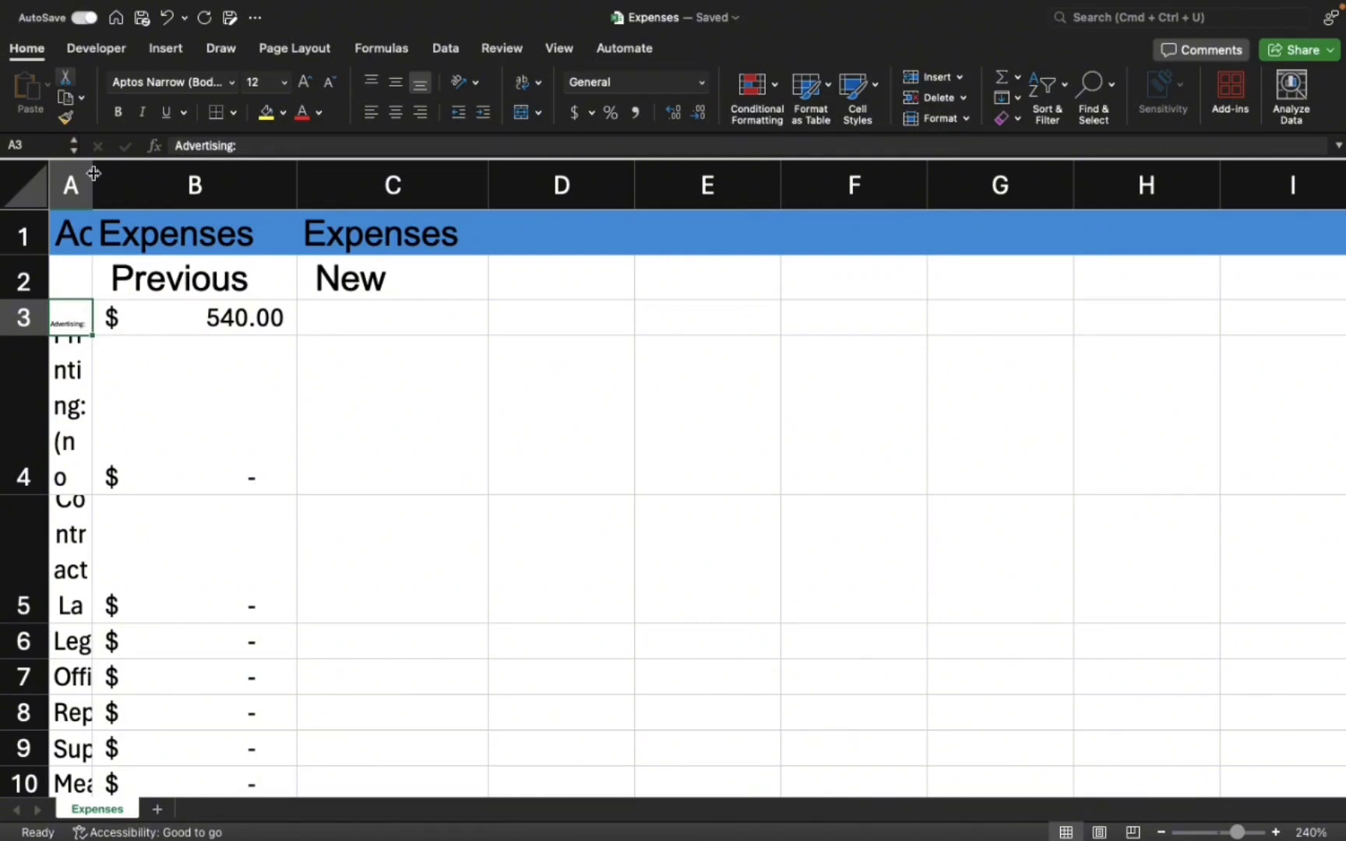
left_click_drag(93, 173, 94, 173)
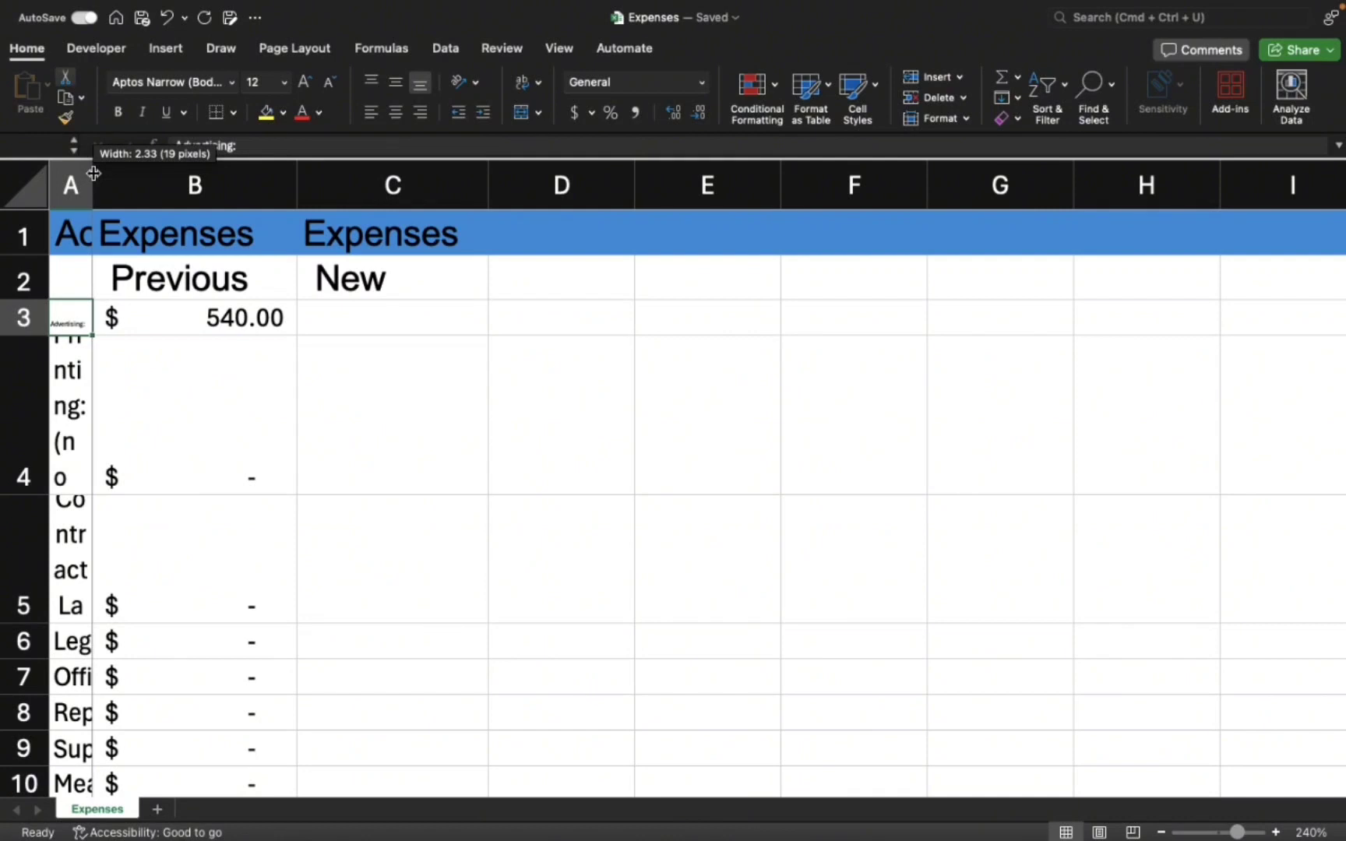
left_click_drag(93, 173, 487, 280)
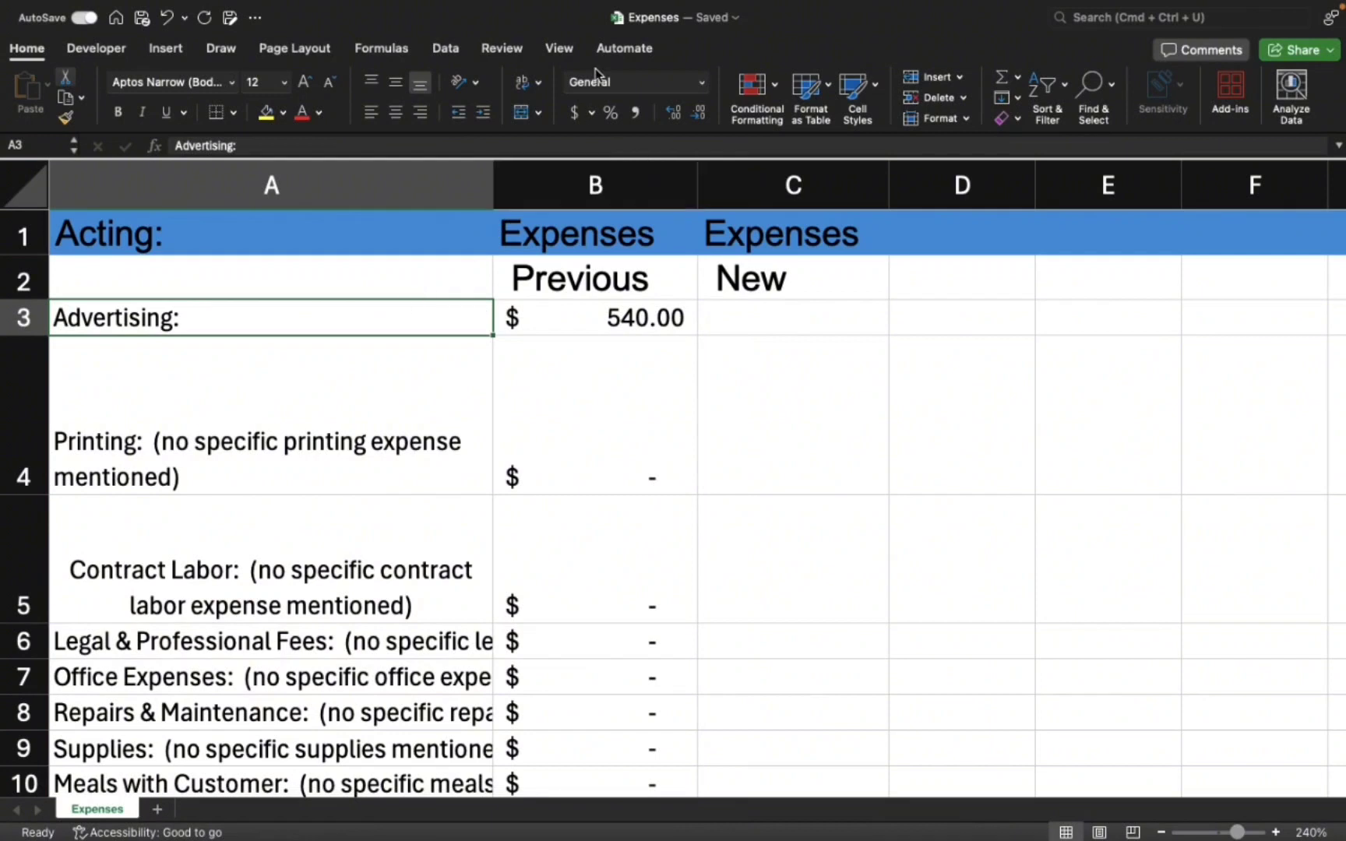
Try Merge & Center on A3:B3 and cancel it to keep the 540.00 value
left_click(538, 113)
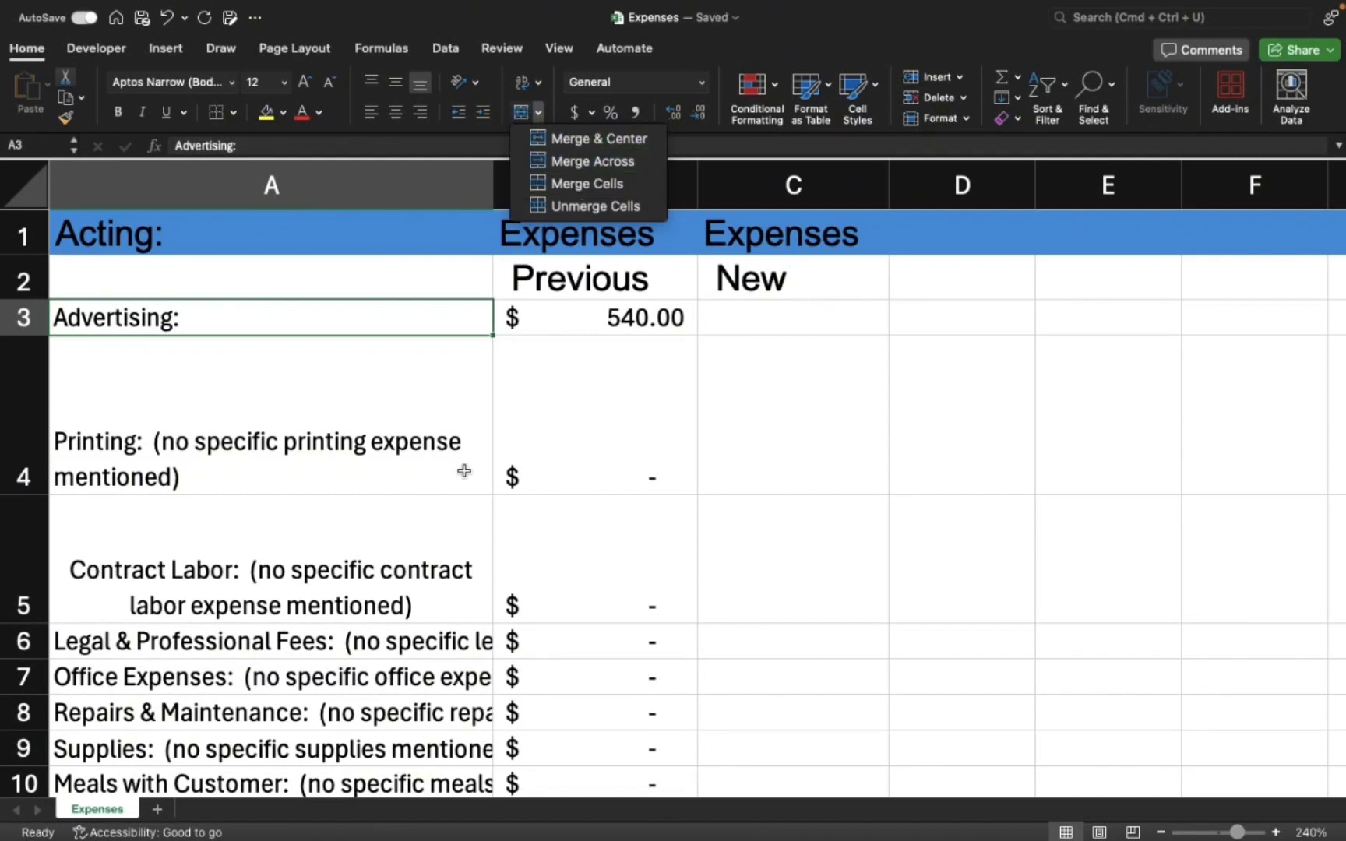
left_click(436, 502)
left_click(529, 343)
left_click_drag(390, 306, 598, 312)
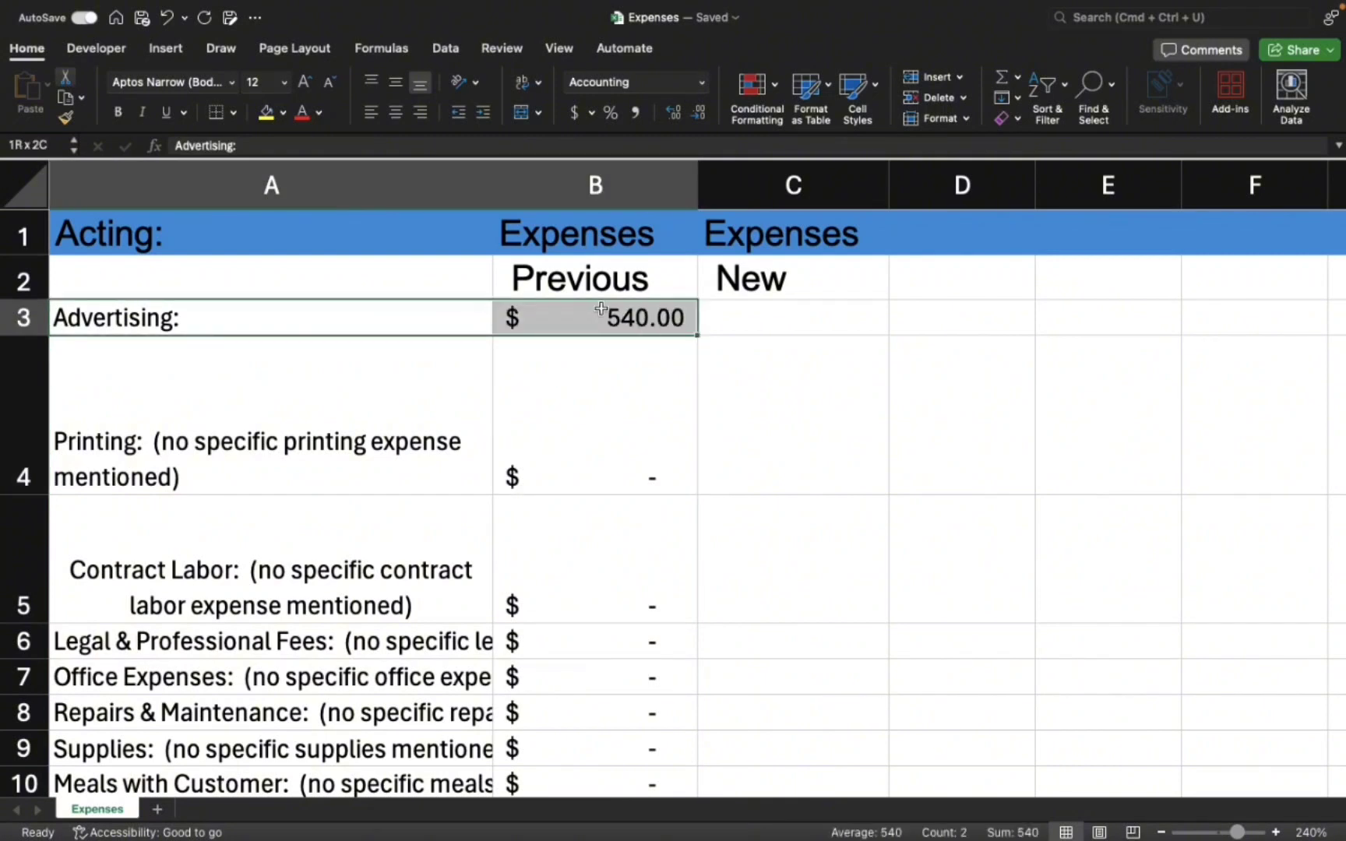
left_click(538, 113)
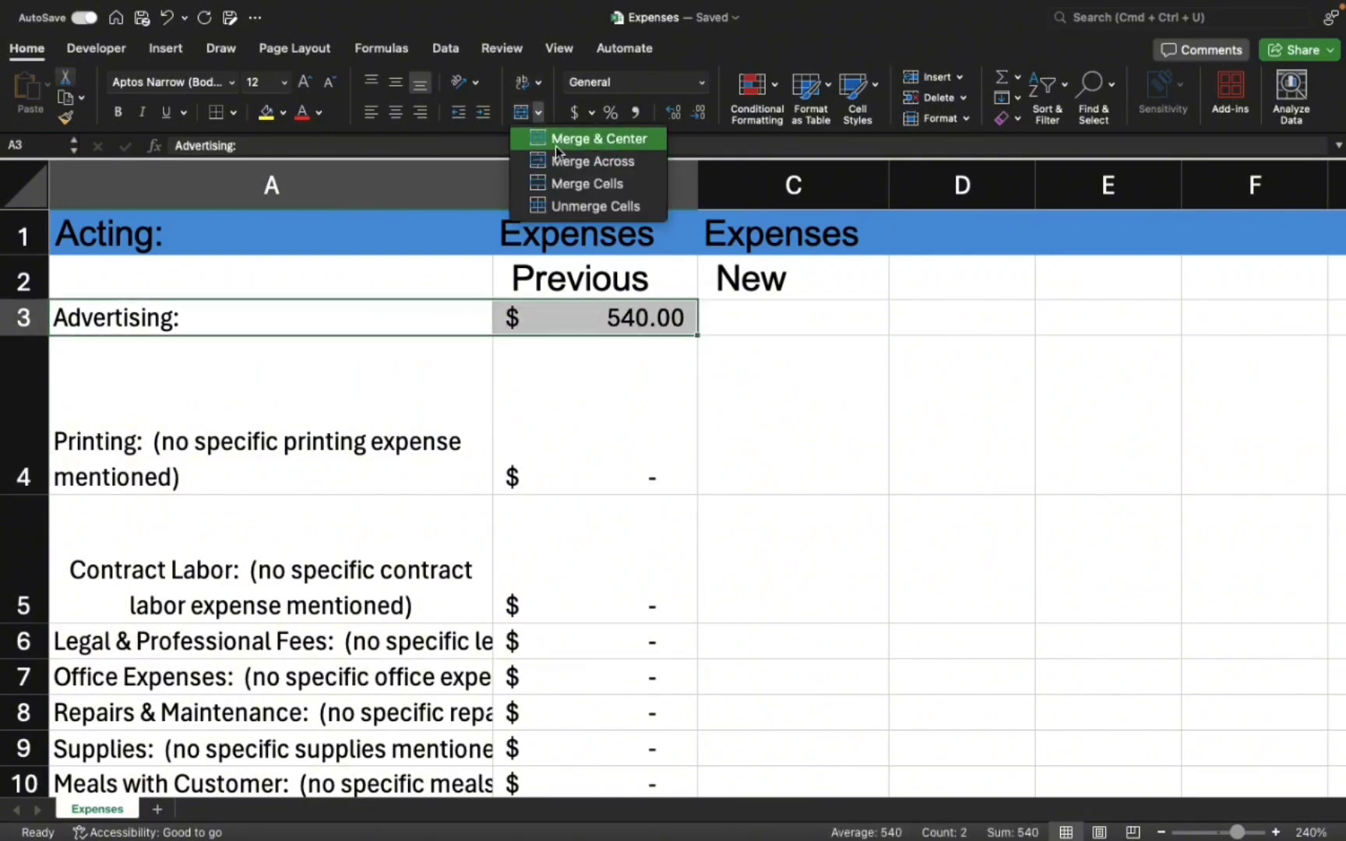
left_click(557, 144)
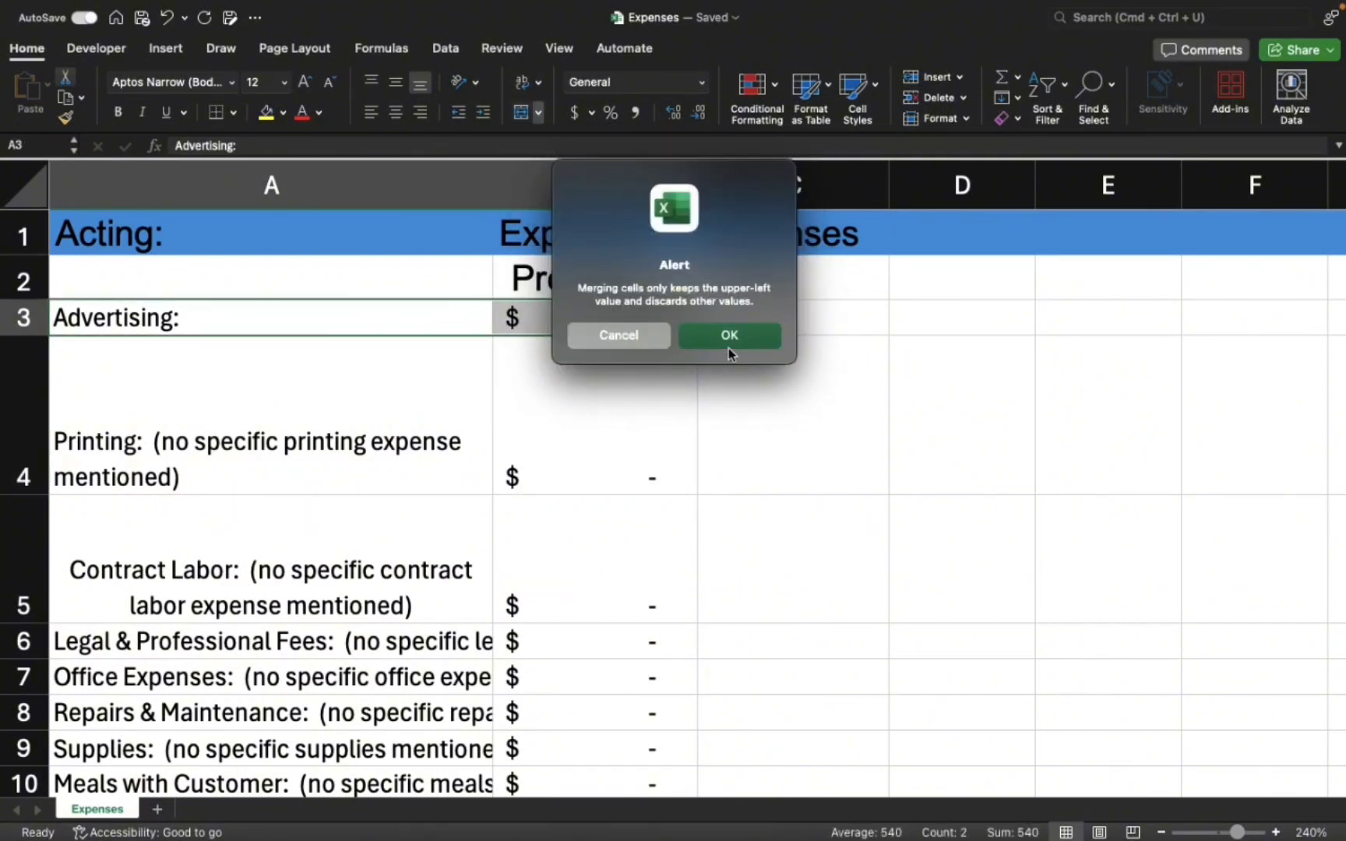
left_click(618, 335)
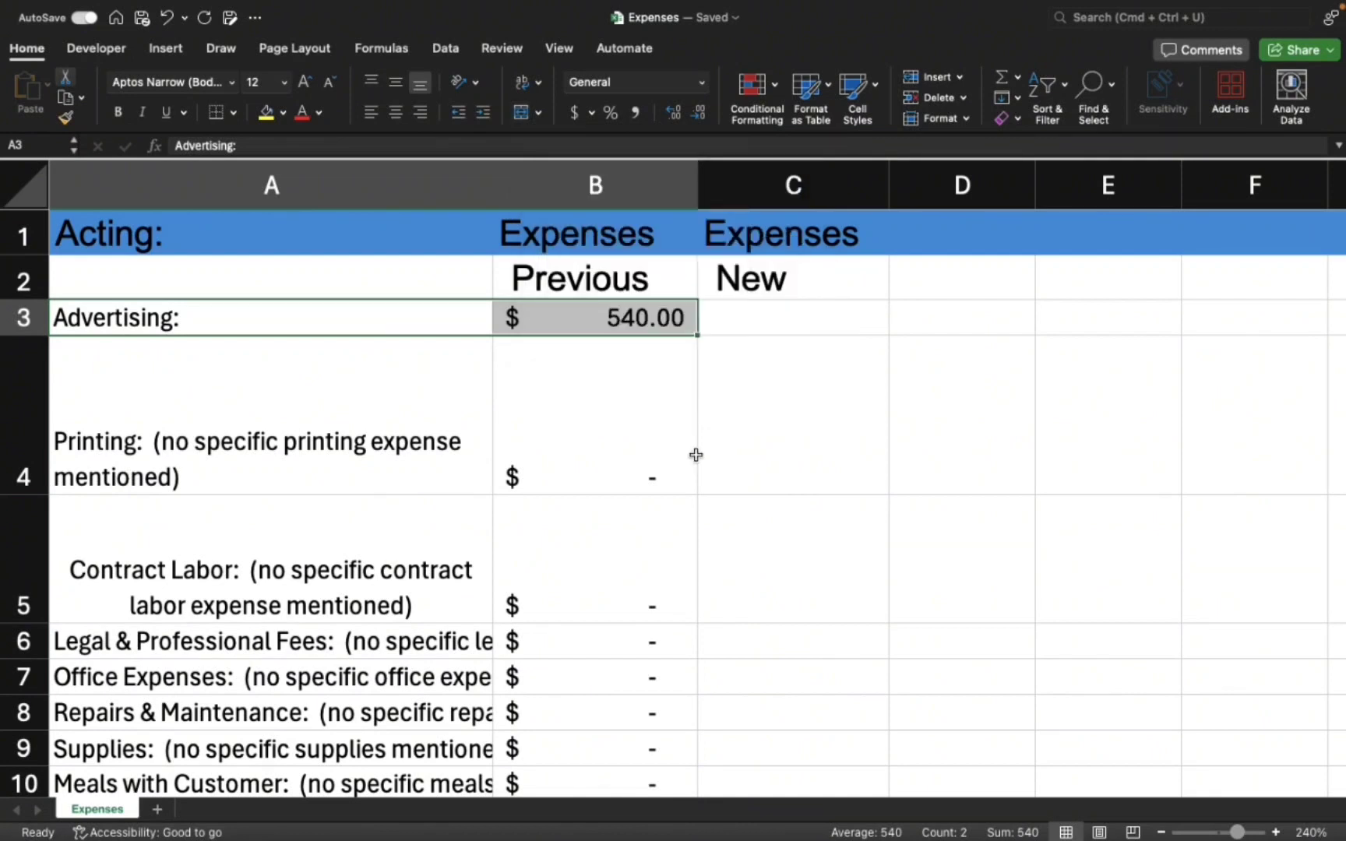
Merge and centre C3:E3 and enter ABC in it
left_click(704, 343)
left_click_drag(701, 320, 1148, 328)
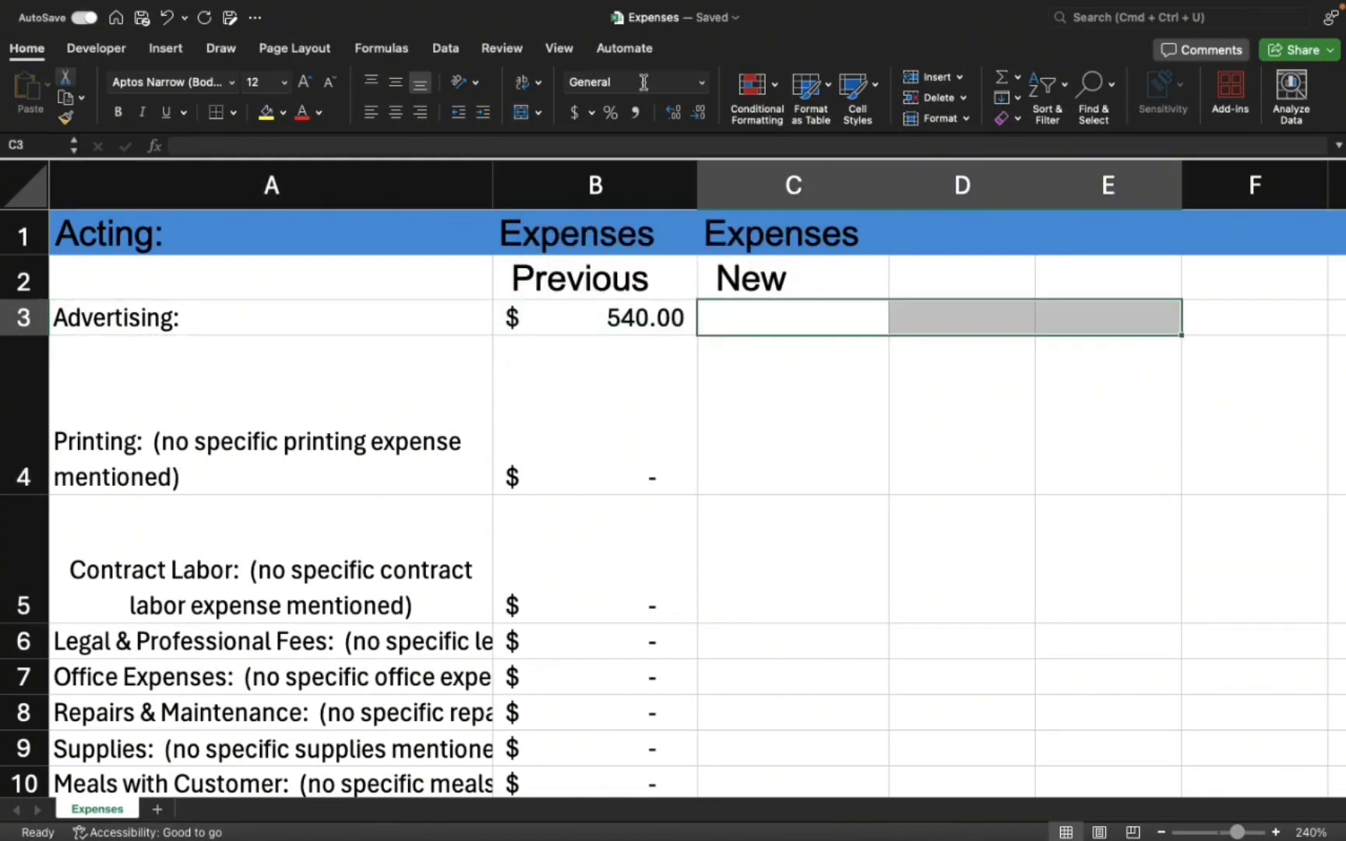
left_click(528, 118)
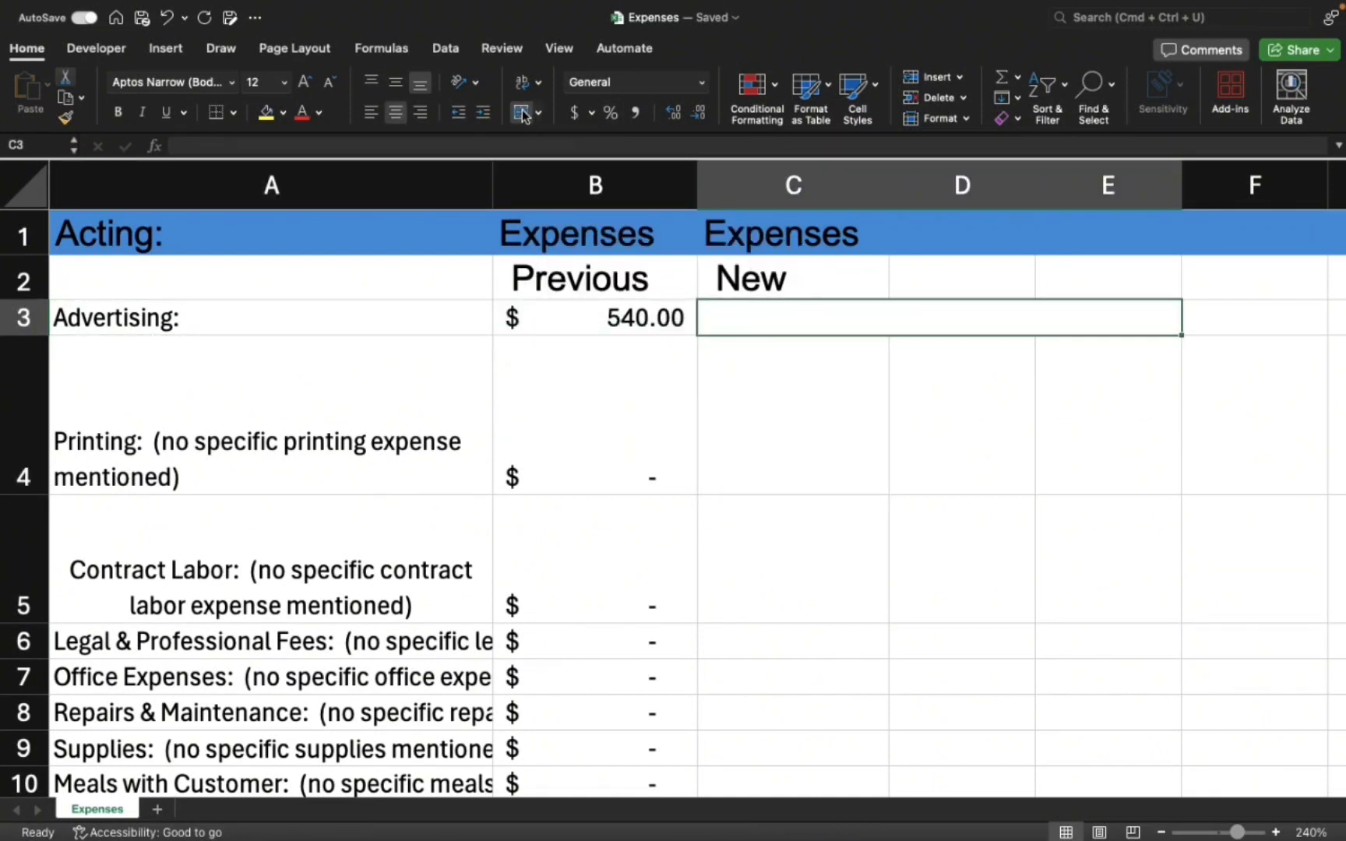
left_click(769, 517)
left_click(799, 331)
type("A")
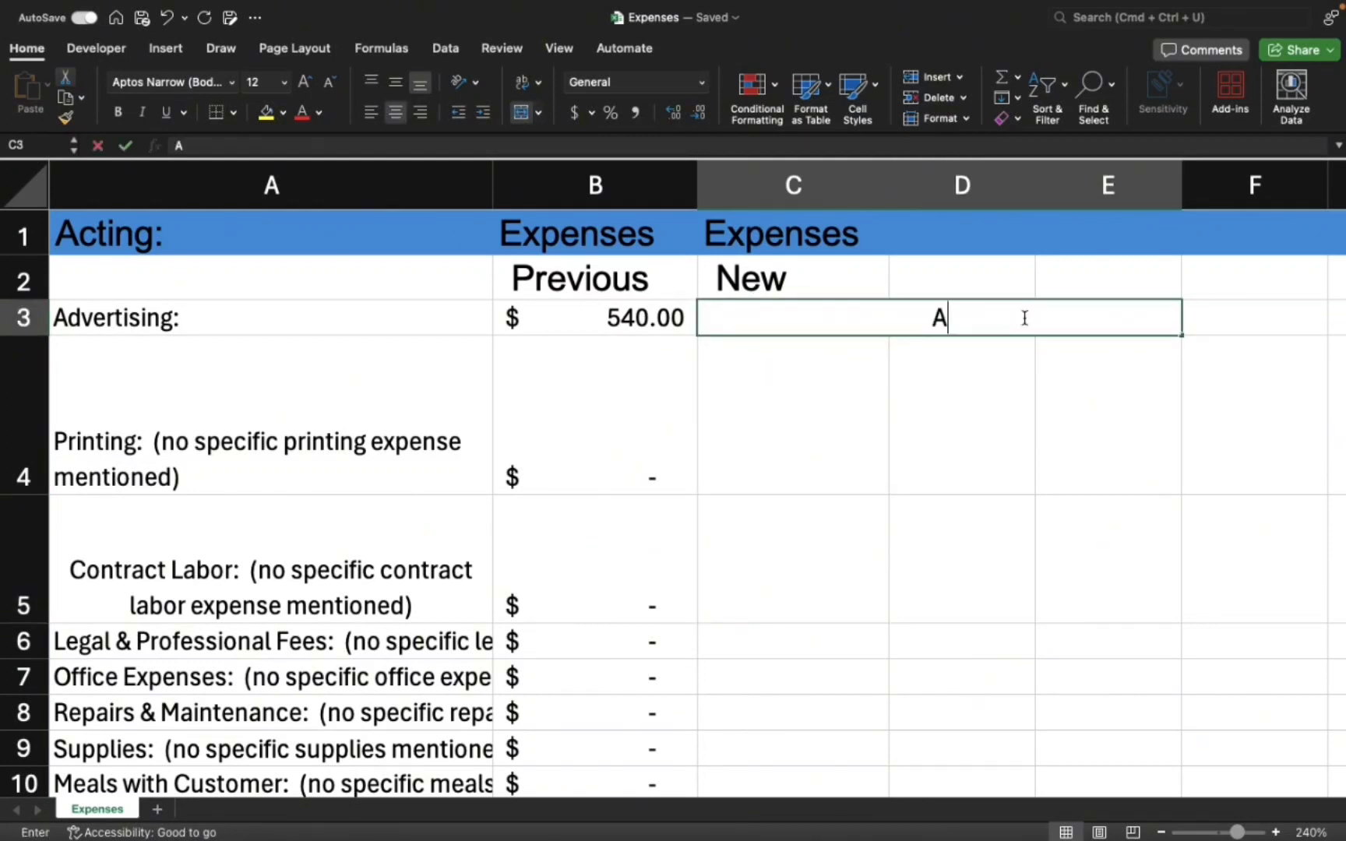
type("BC")
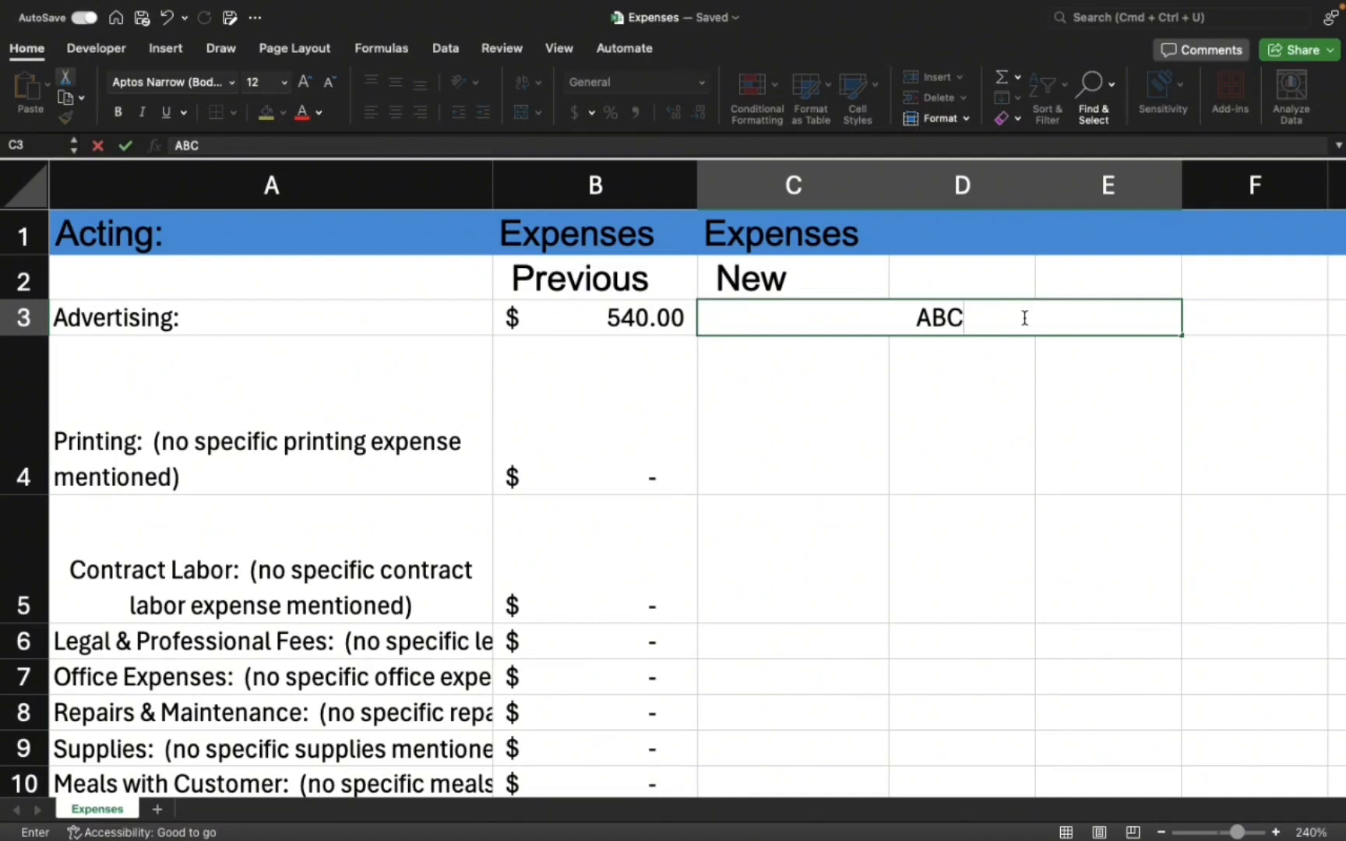
left_click(987, 475)
Fill the merged ABC cell with yellow
left_click(940, 312)
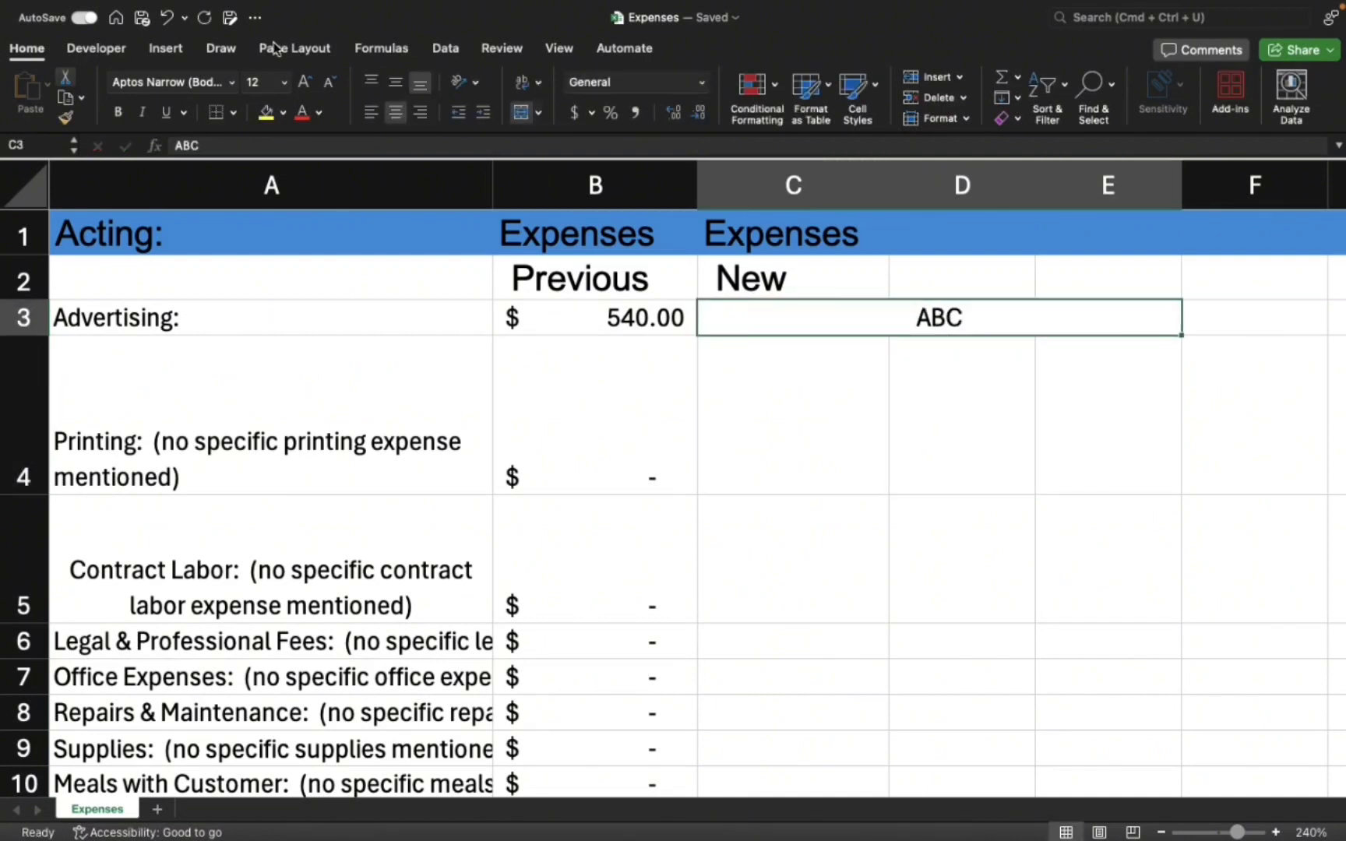
left_click(265, 112)
left_click(794, 527)
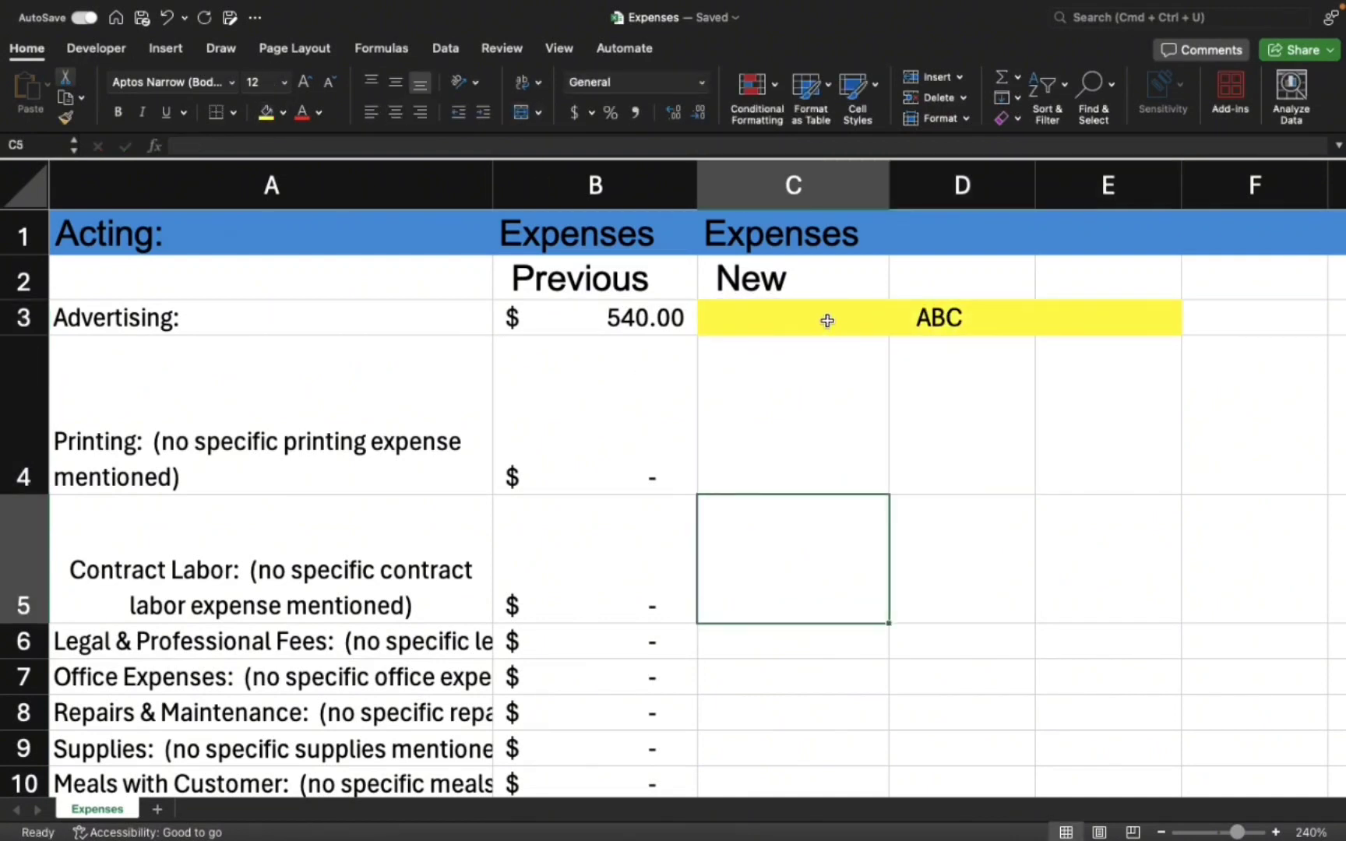
left_click(820, 481)
Select C4:E9 and merge it row by row with Merge Across
left_click(538, 113)
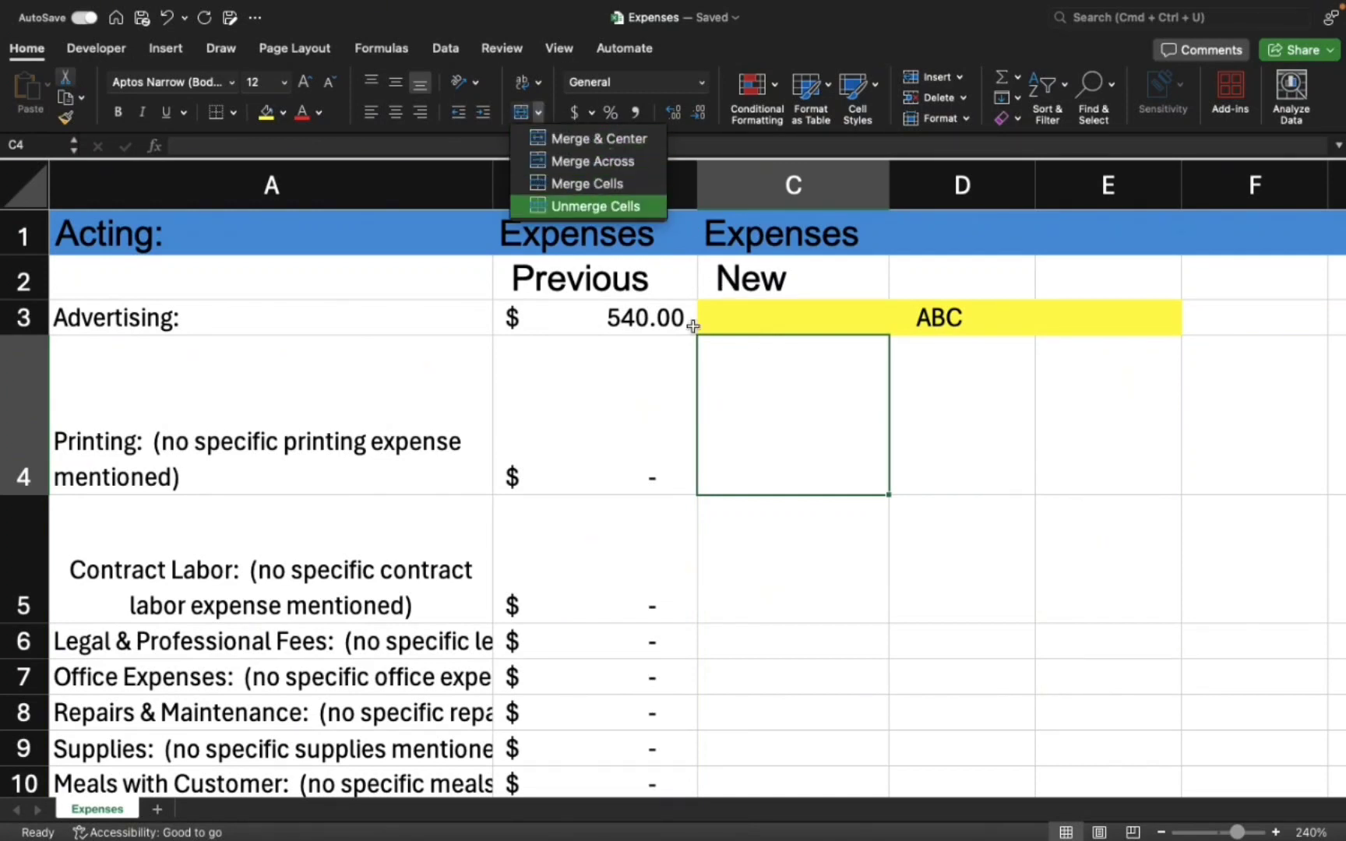
left_click(787, 405)
left_click(964, 664)
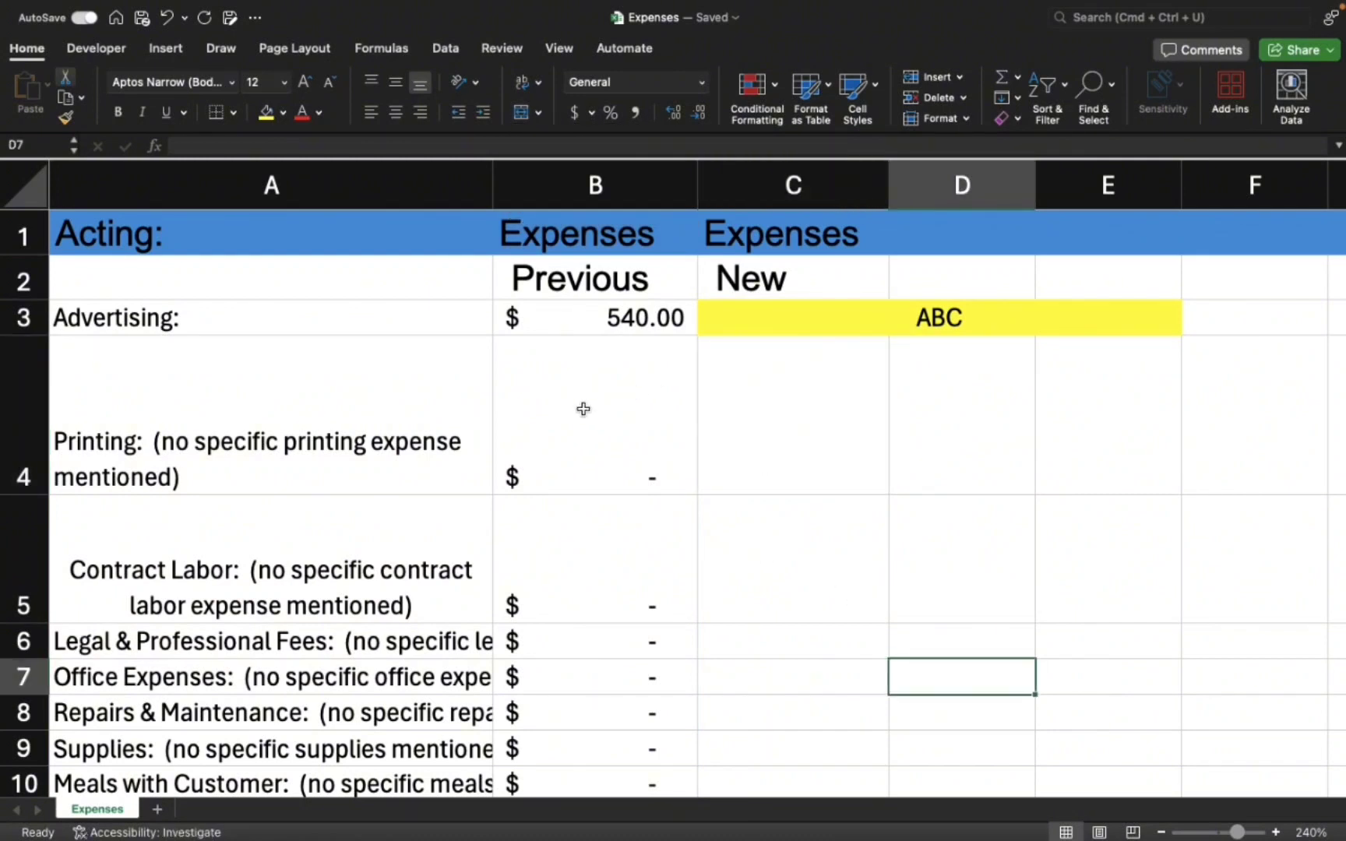
double_click(254, 410)
left_click_drag(340, 417, 644, 496)
left_click(643, 499)
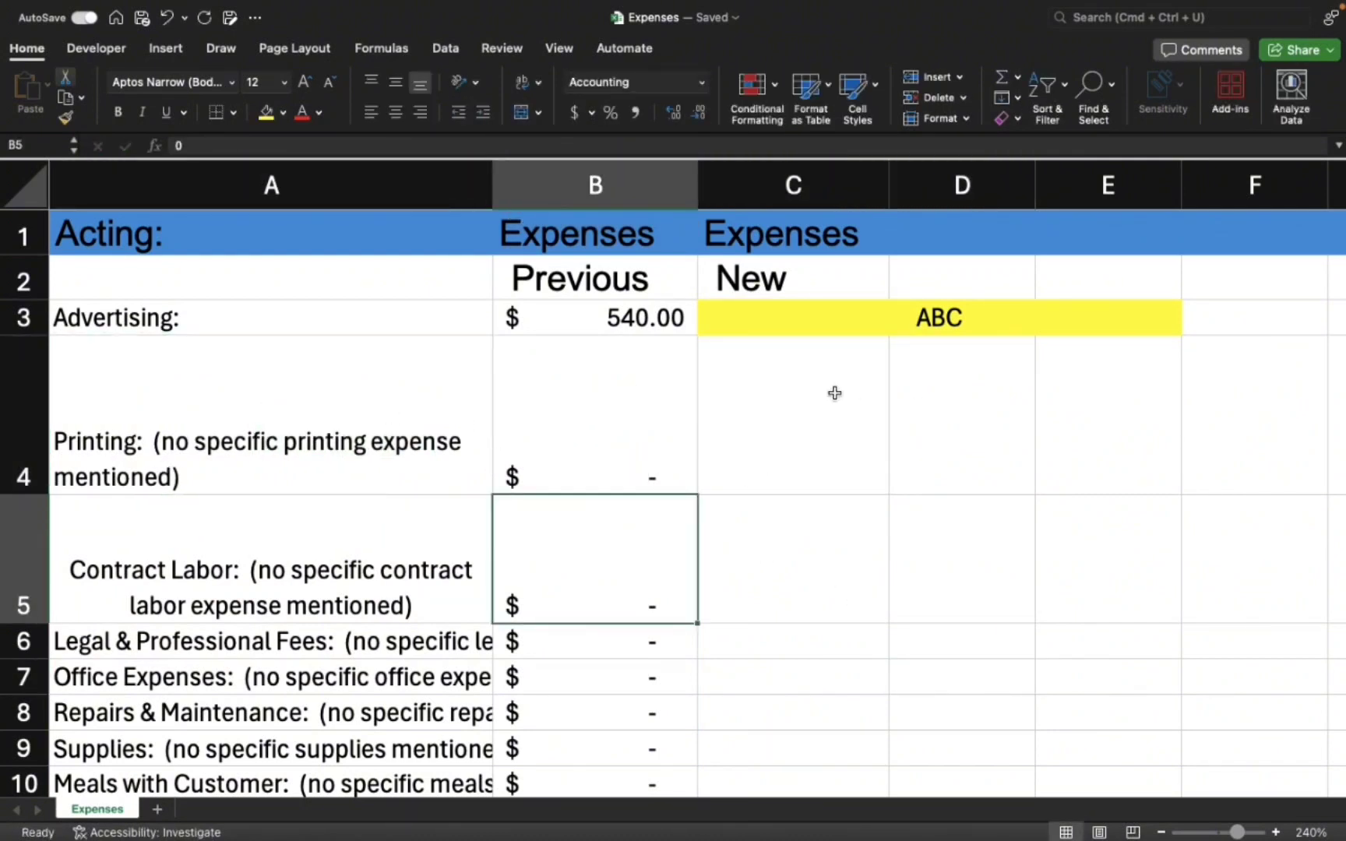
left_click_drag(834, 392, 1101, 731)
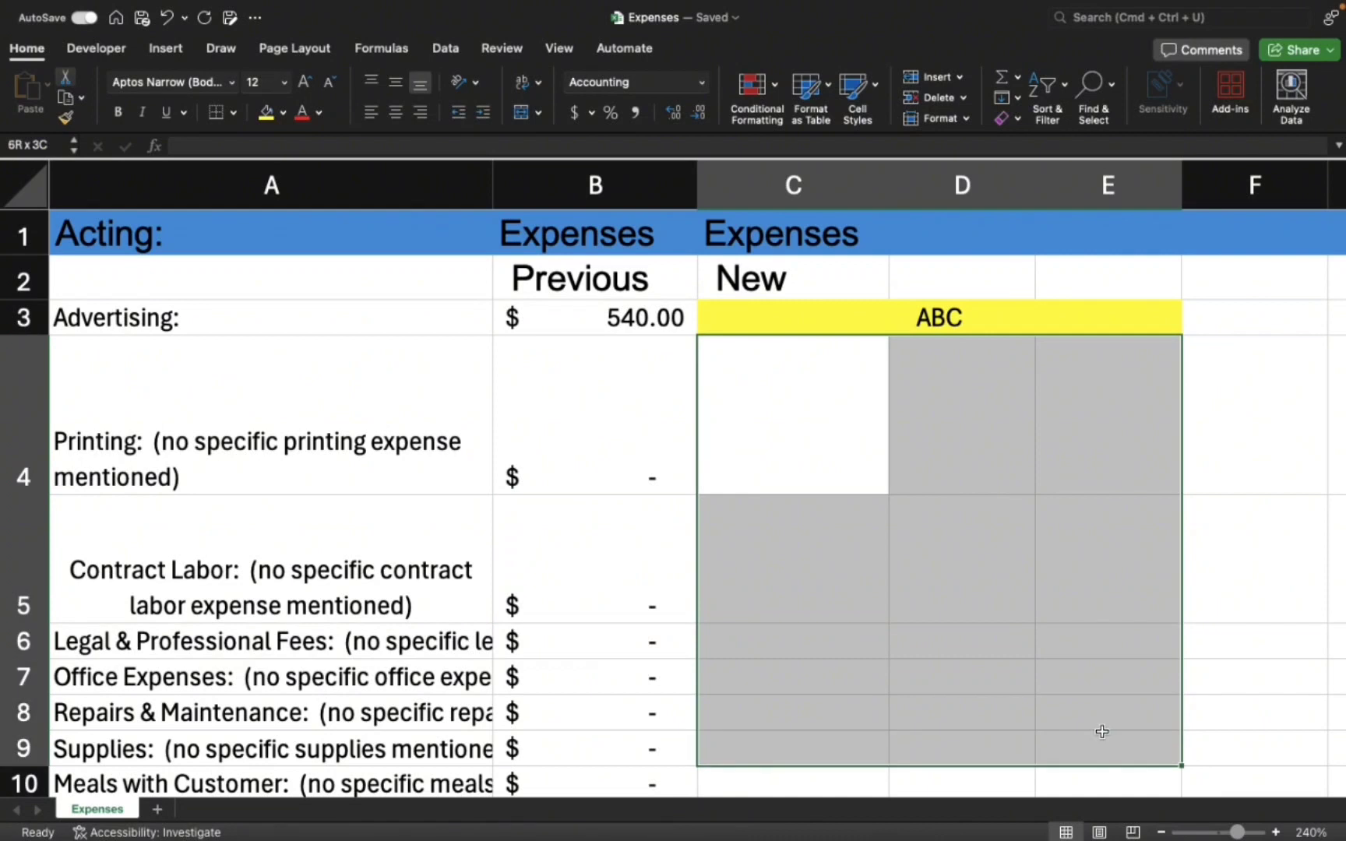
left_click(538, 113)
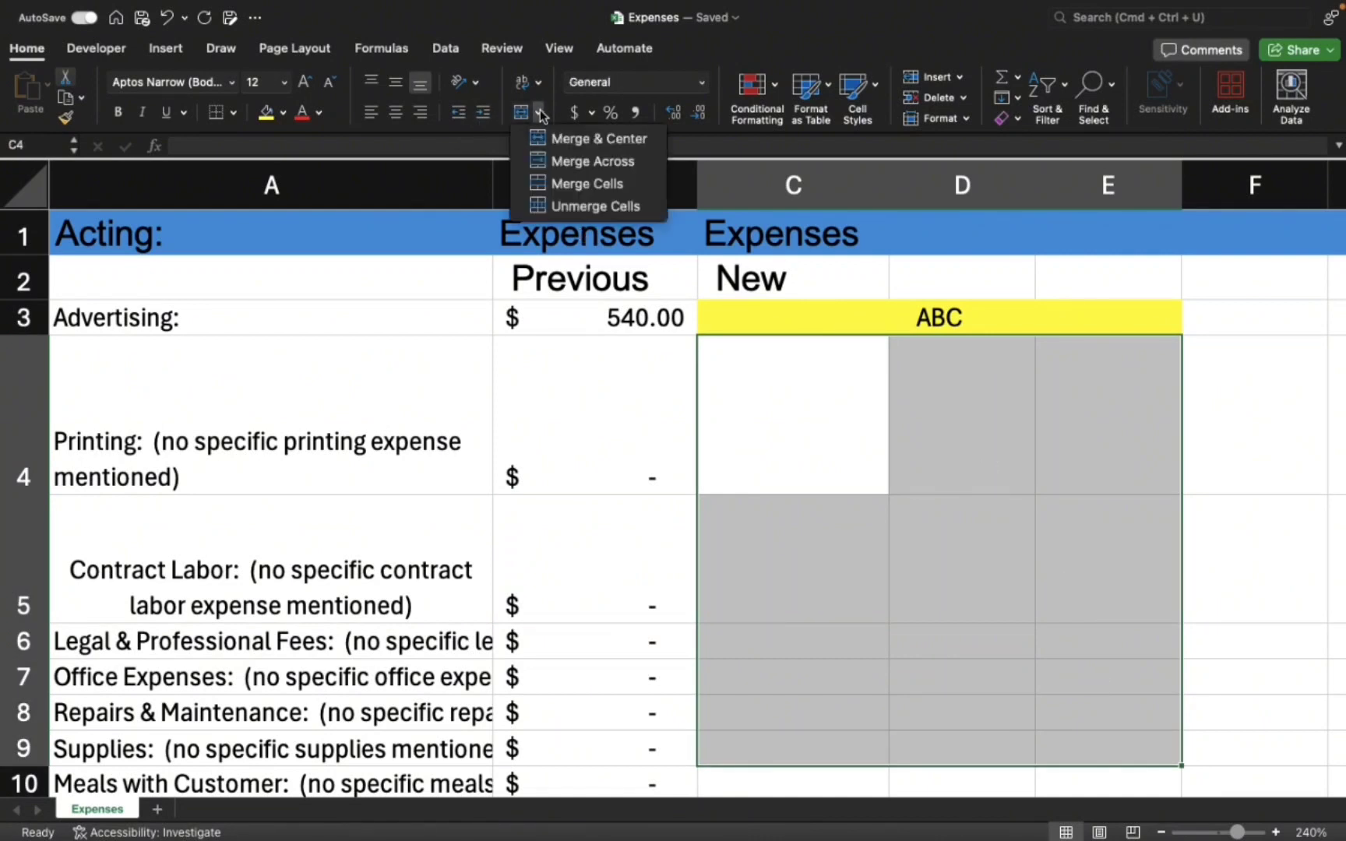
left_click(626, 161)
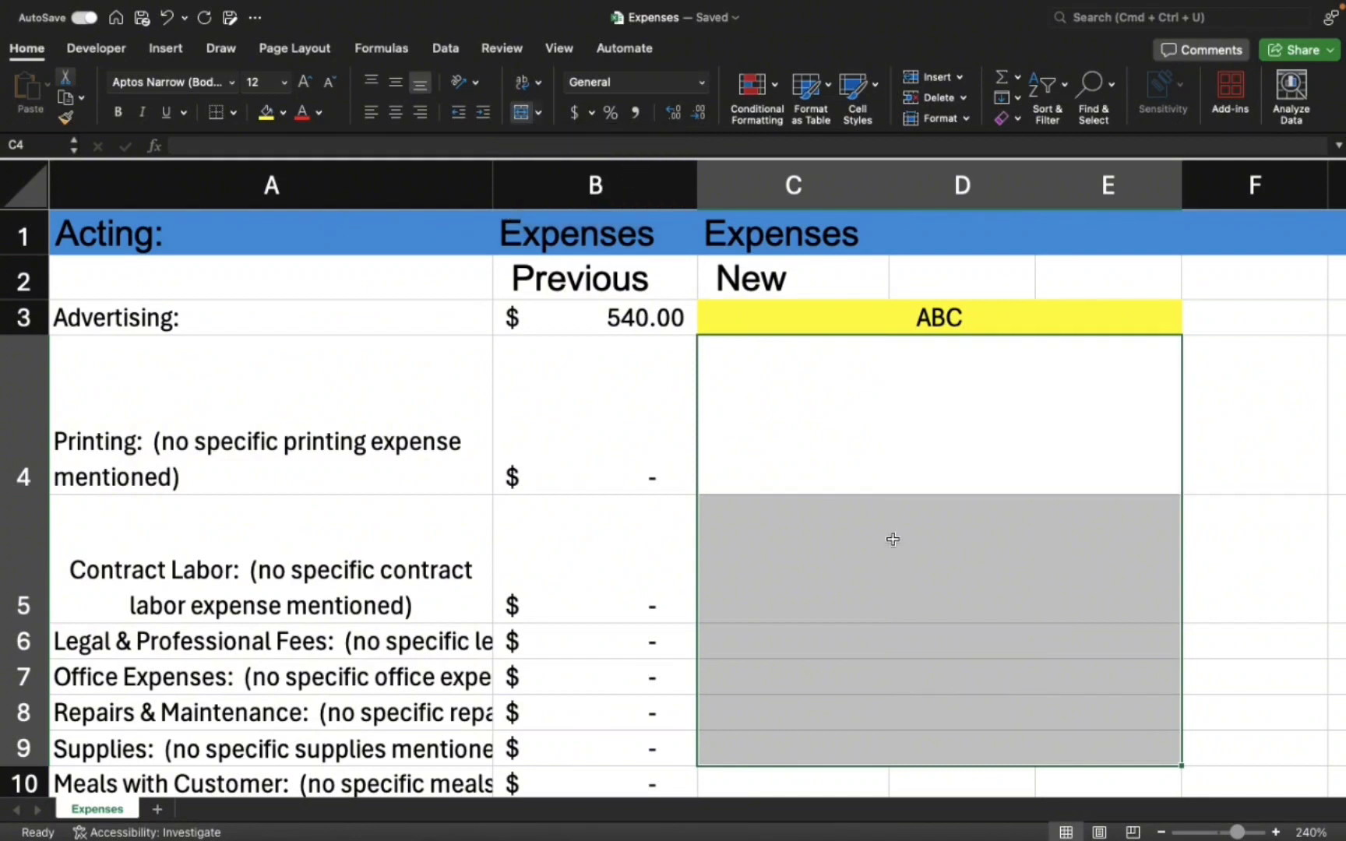
Step through the row-merged cells from C4:E4 downward to check each merge
left_click(952, 560)
left_click(949, 429)
left_click(955, 526)
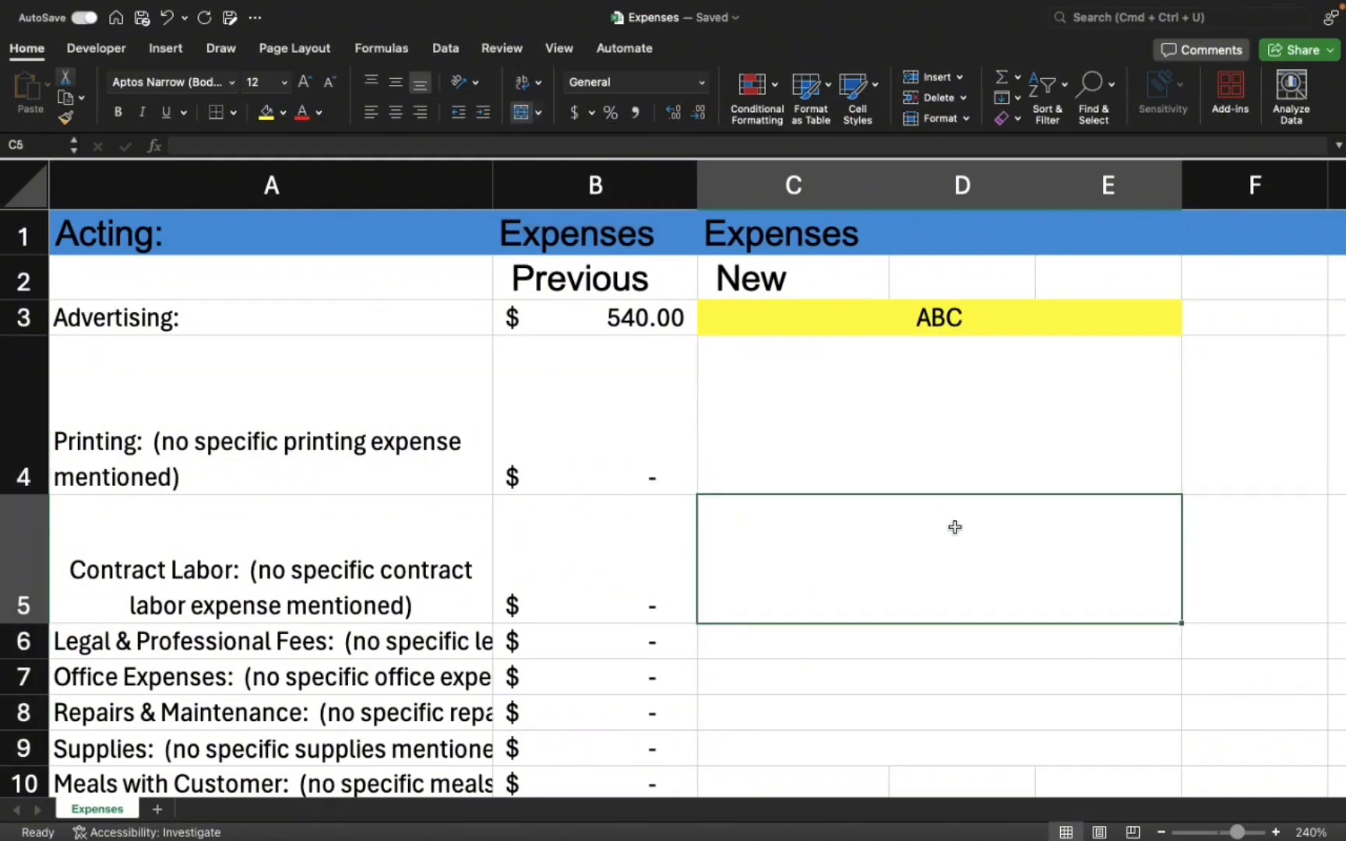
key("Down")
left_click(955, 447)
key("Down")
key("Down")
key("Down")
key("Down")
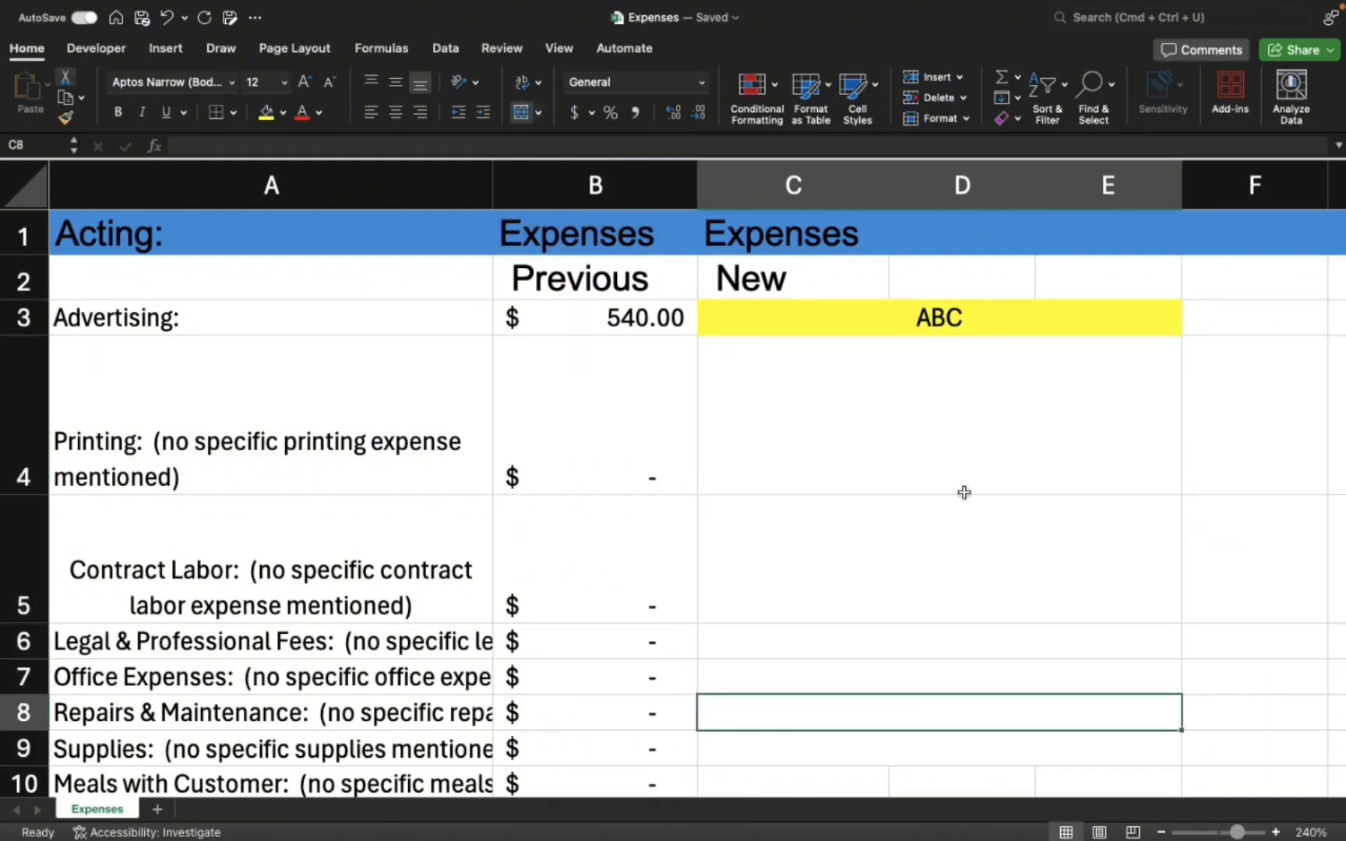
key("Down")
left_click(952, 427)
key("Down")
Unmerge the C4:E8 block back into separate cells
left_click_drag(892, 409, 927, 725)
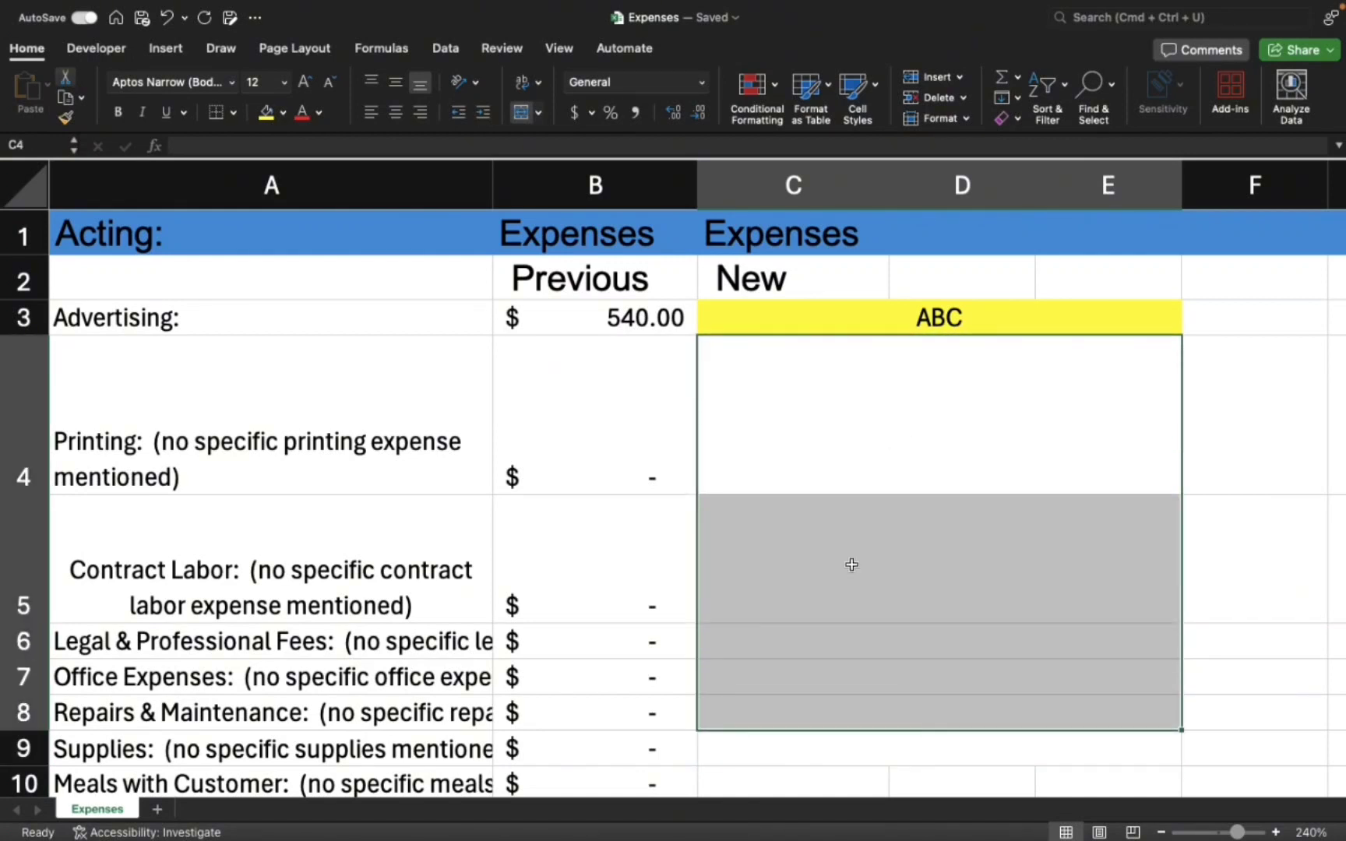
left_click(537, 112)
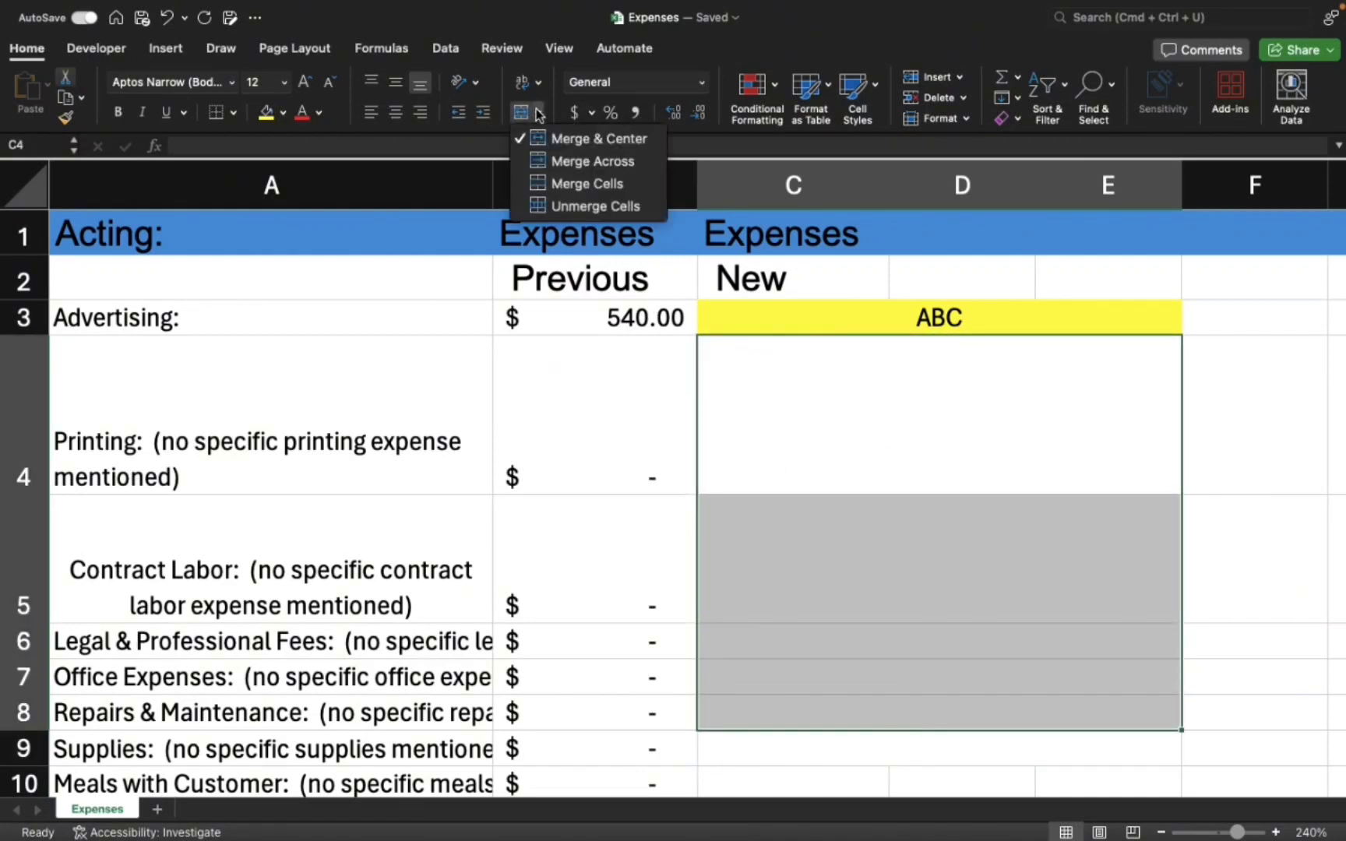
left_click(607, 205)
left_click(866, 658)
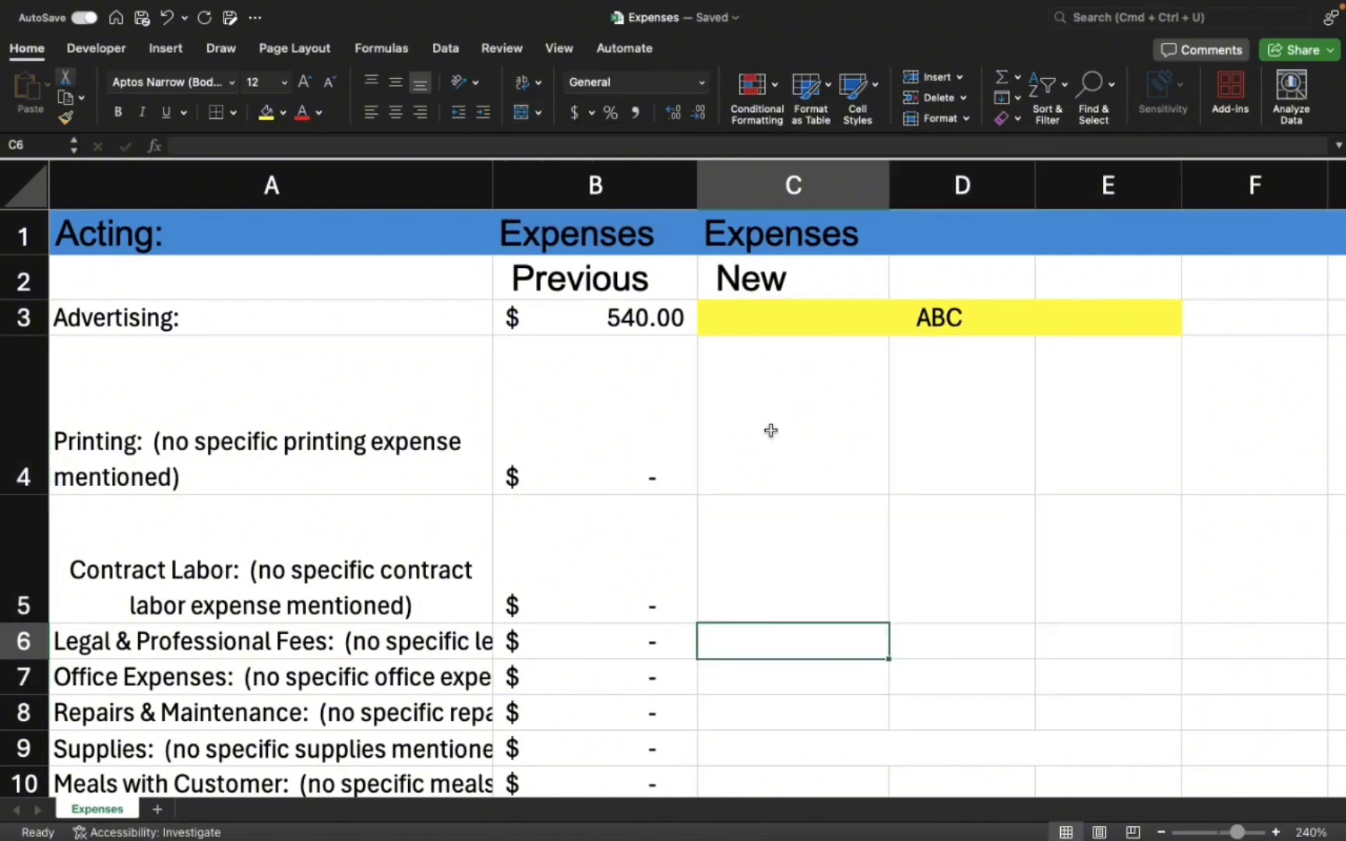
mouse_move(772, 429)
left_mouse_down()
mouse_move(1043, 696)
mouse_move(1084, 685)
mouse_move(1087, 715)
left_mouse_up()
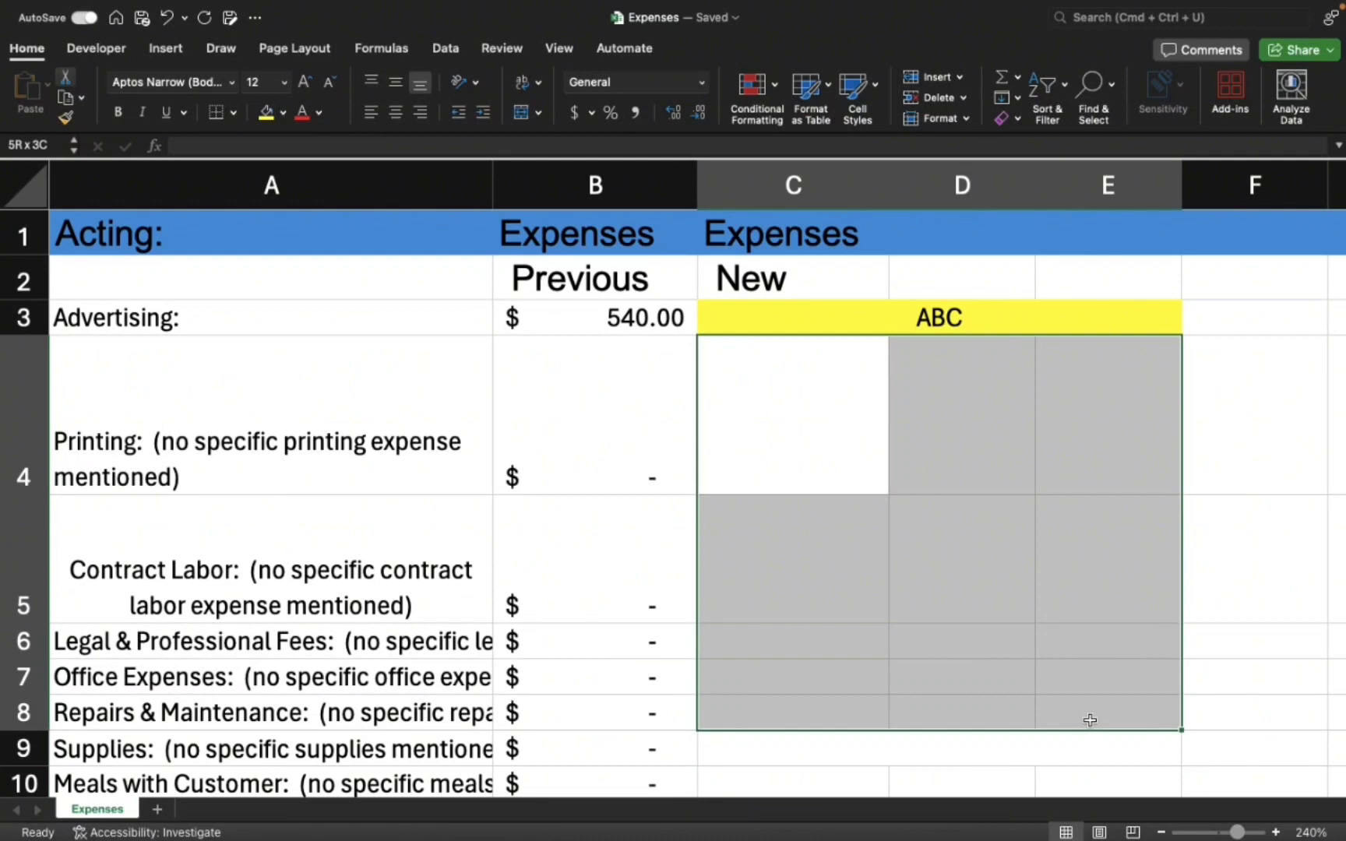
left_click(539, 116)
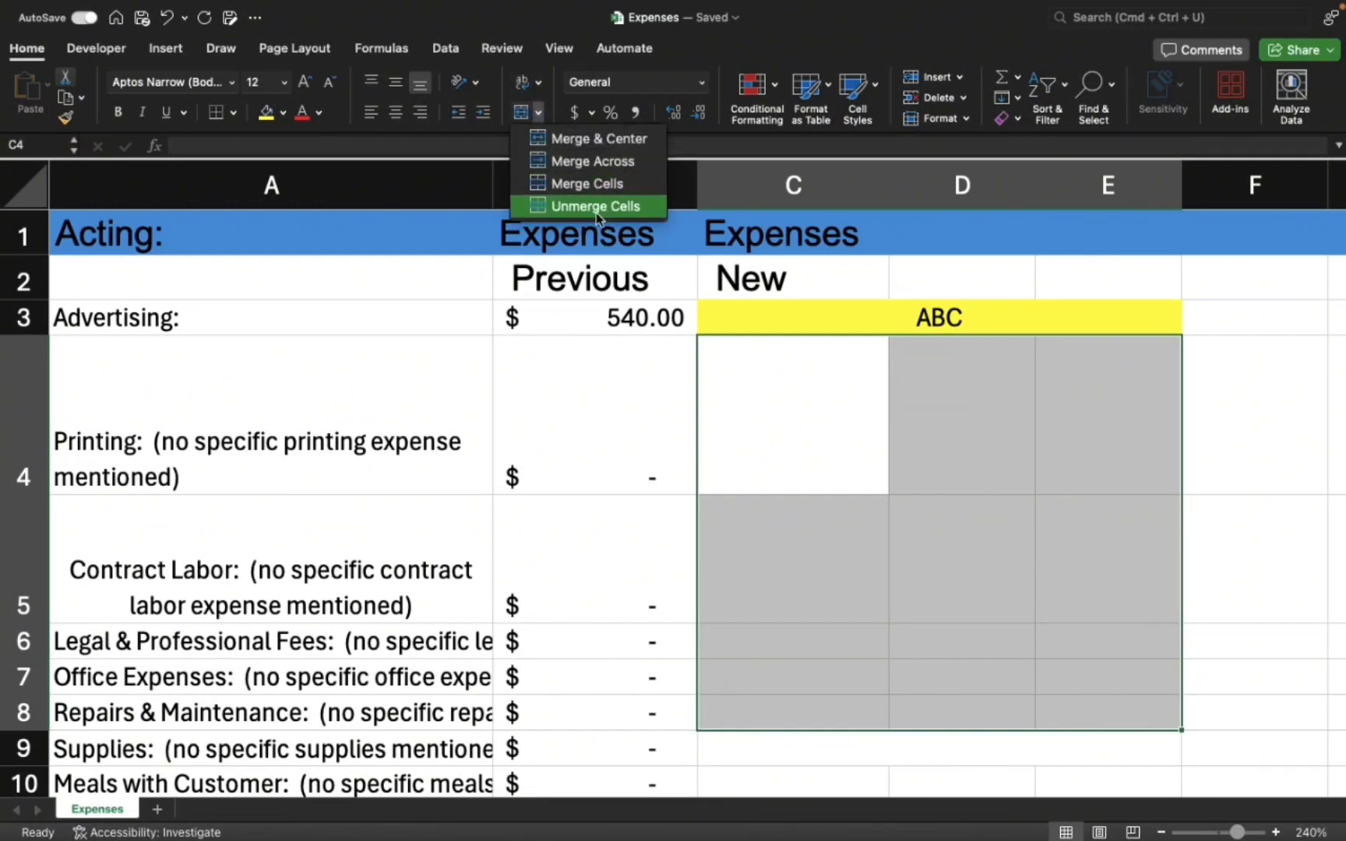